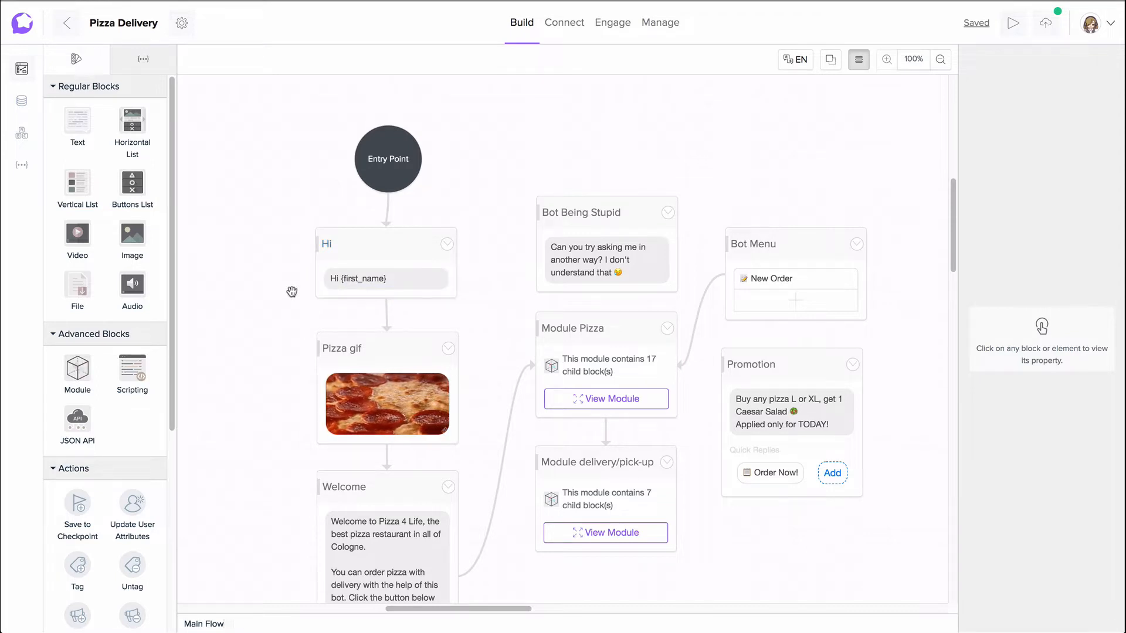
Step: Add a Text block beside the Hi block, attach a Horizontal List block below it, and align the pair
drag(251, 247, 337, 247)
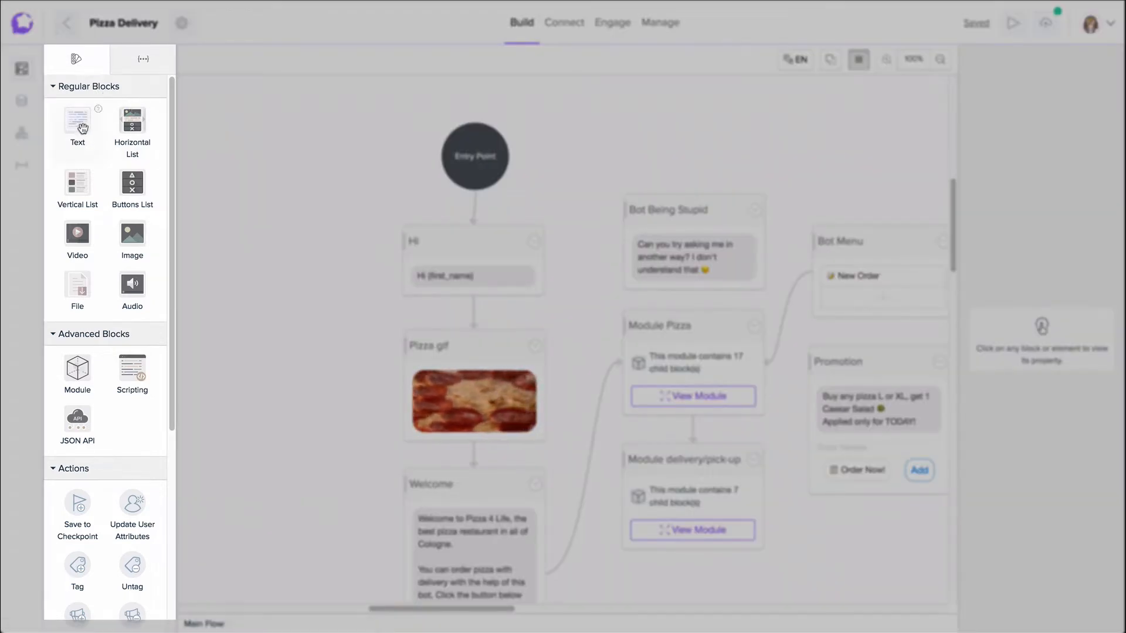
drag(83, 128, 285, 221)
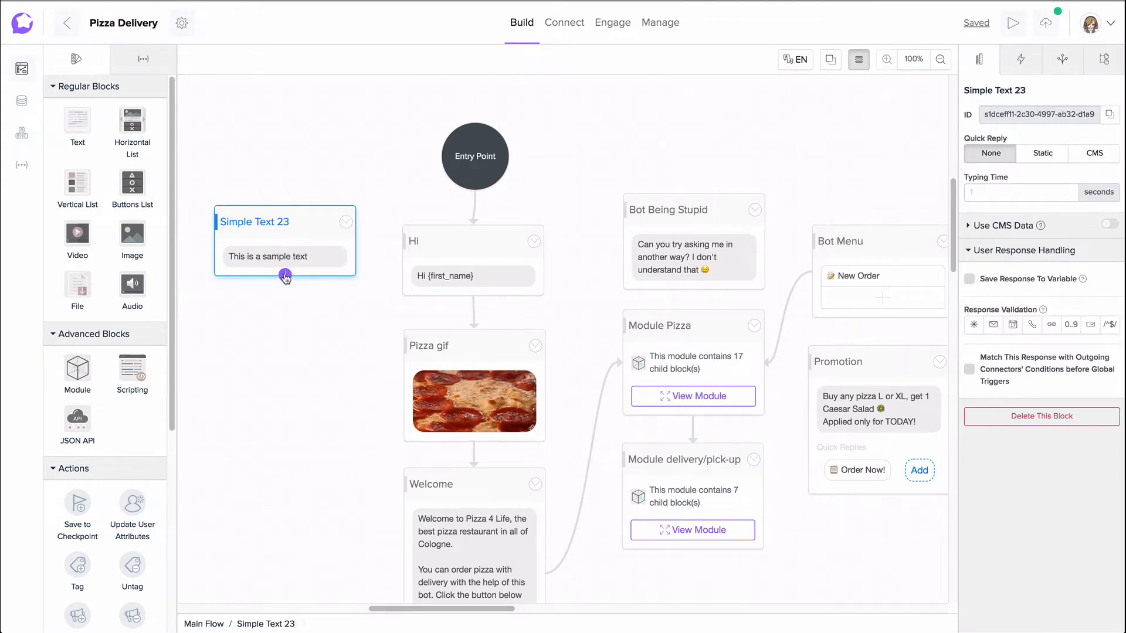
drag(285, 274, 281, 322)
mouse_move(374, 325)
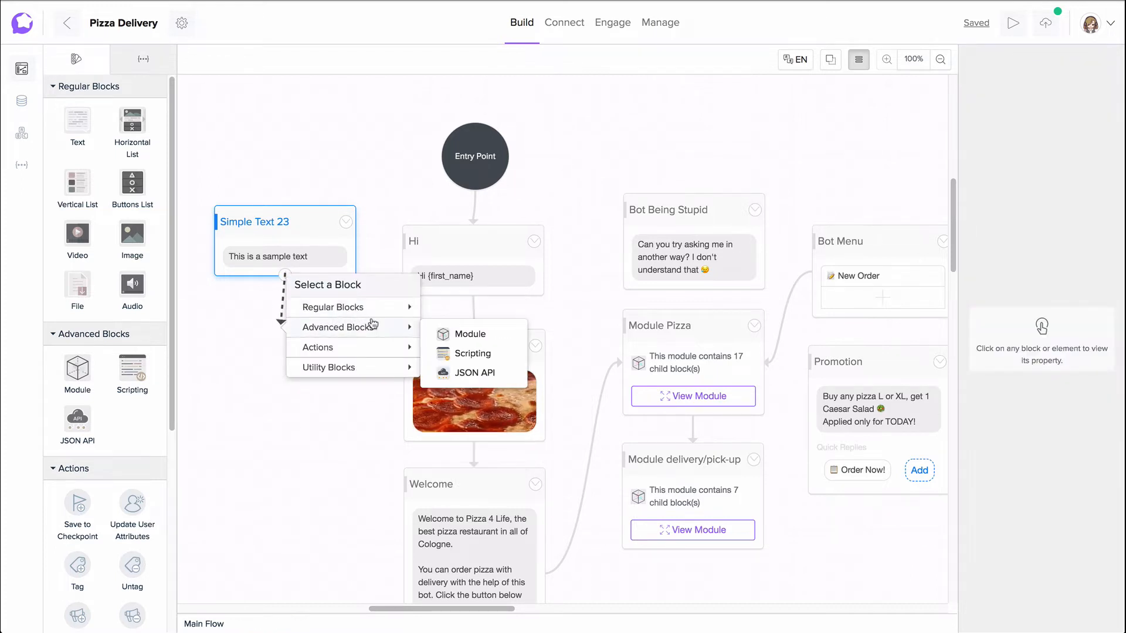
click(469, 329)
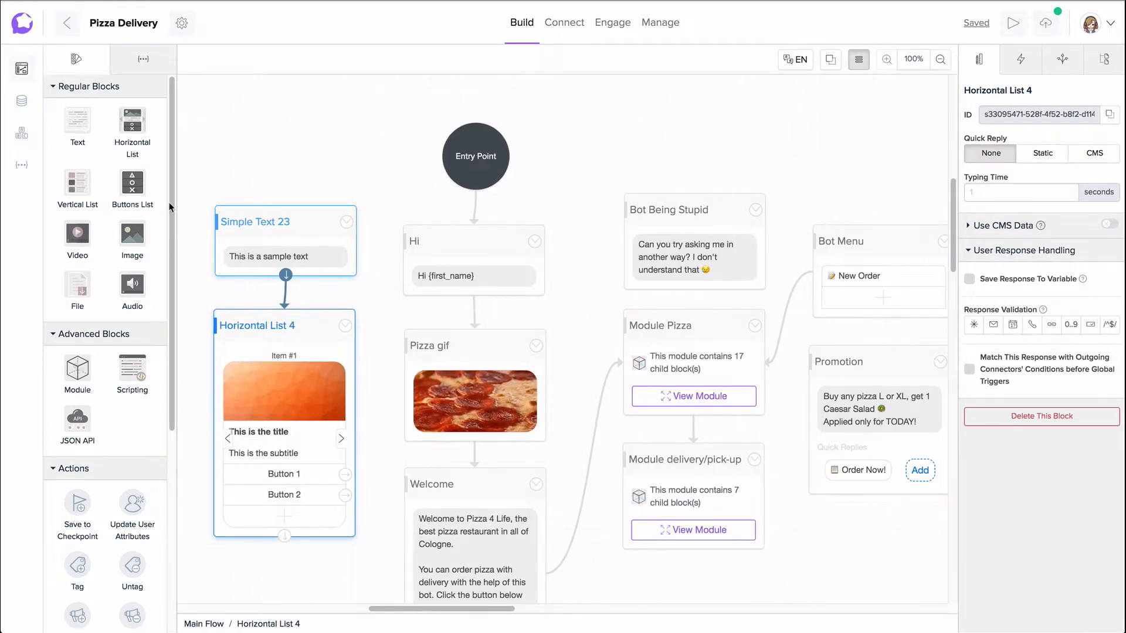
mouse_move(173, 207)
mouse_down()
mouse_move(180, 390)
mouse_move(173, 204)
mouse_up()
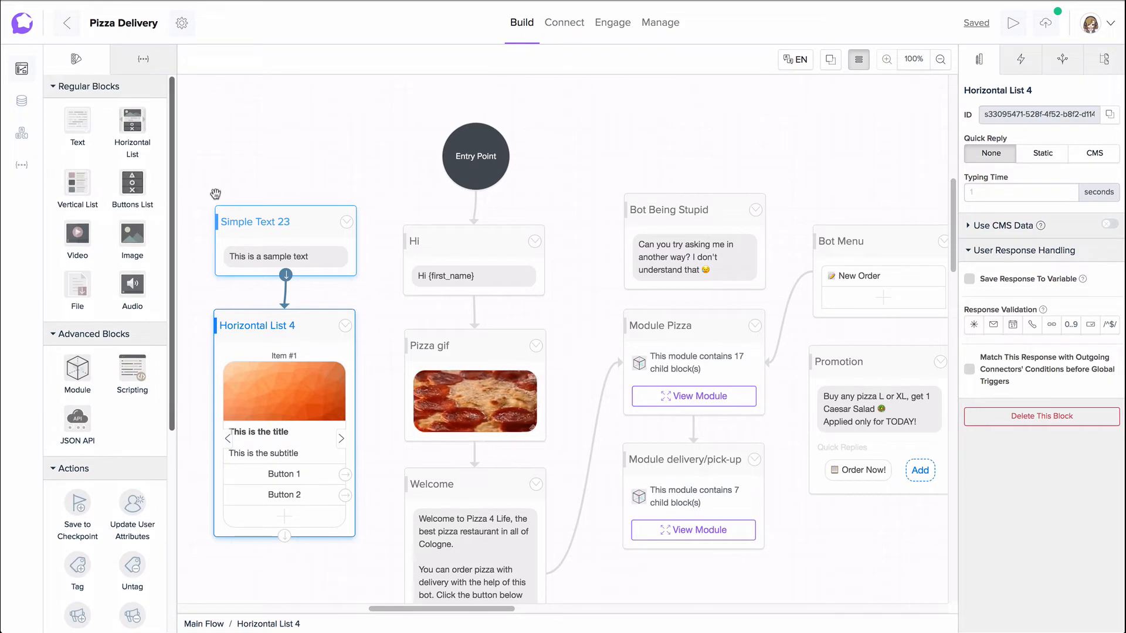
drag(266, 317, 268, 320)
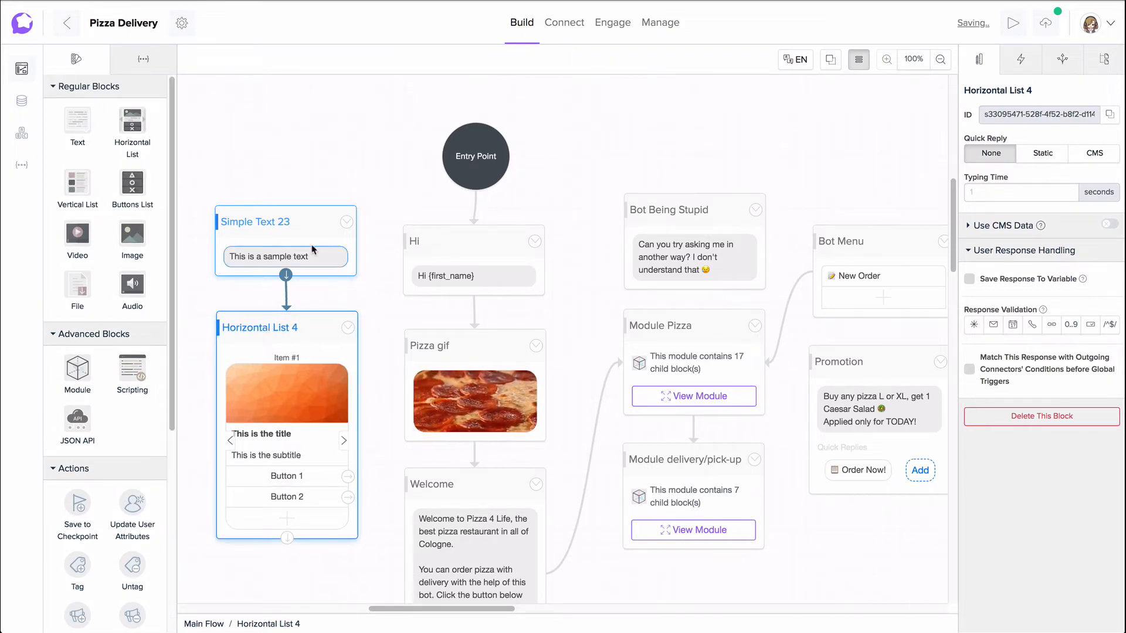
Step: Delete the Simple Text 23 block through its own options and undo the deletion
click(348, 225)
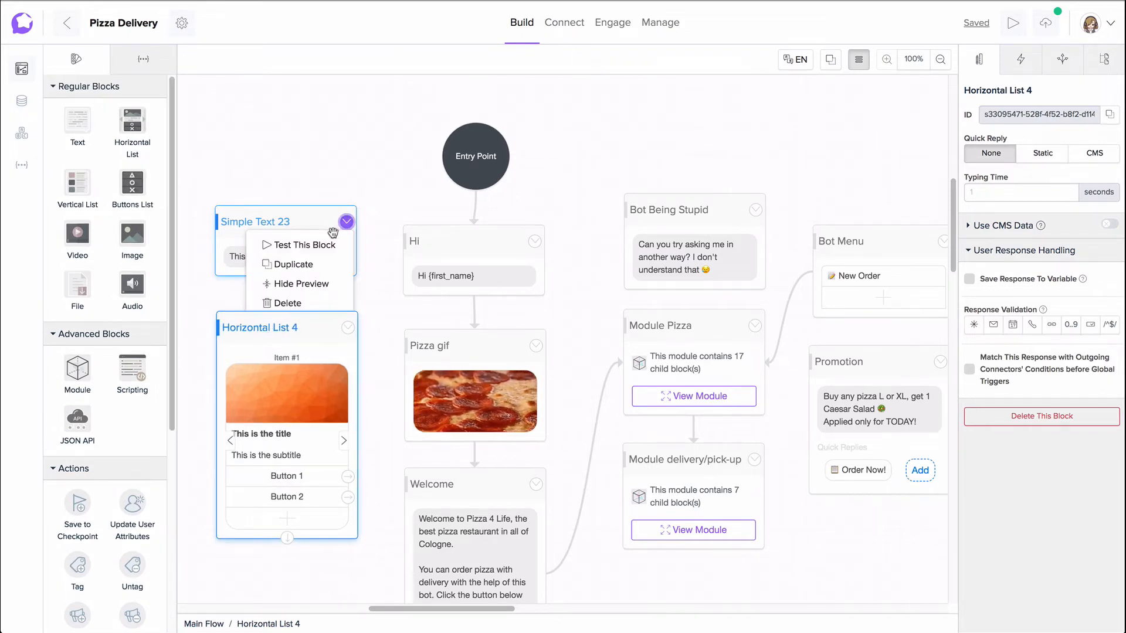
click(315, 305)
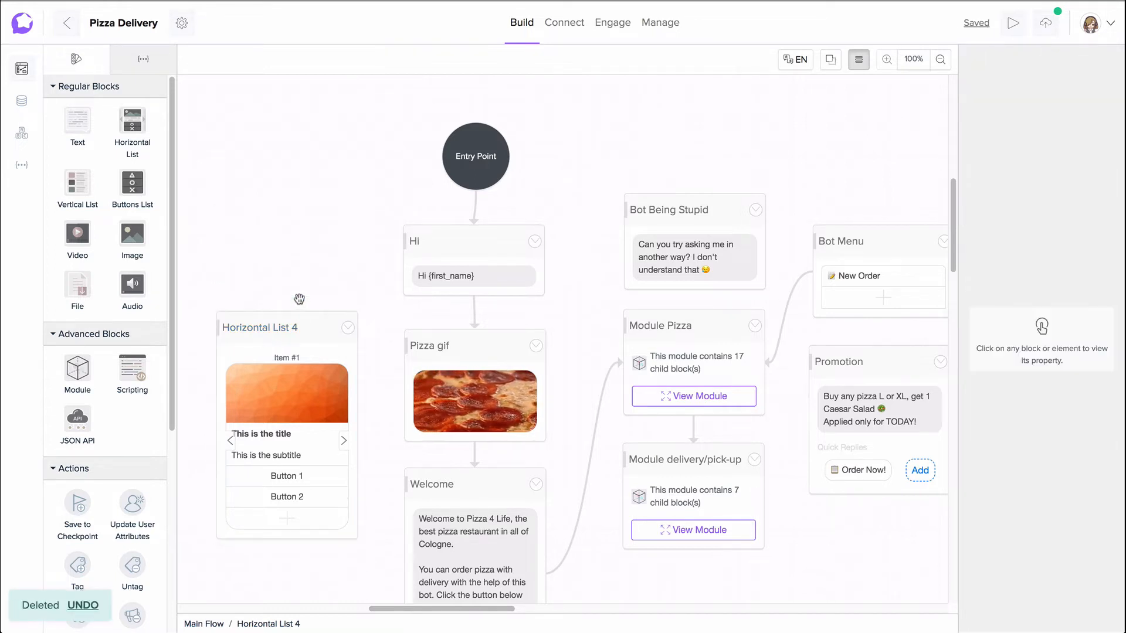
click(88, 605)
Step: Delete the Simple Text 23 block and the Horizontal List 4 block using their properties
click(299, 247)
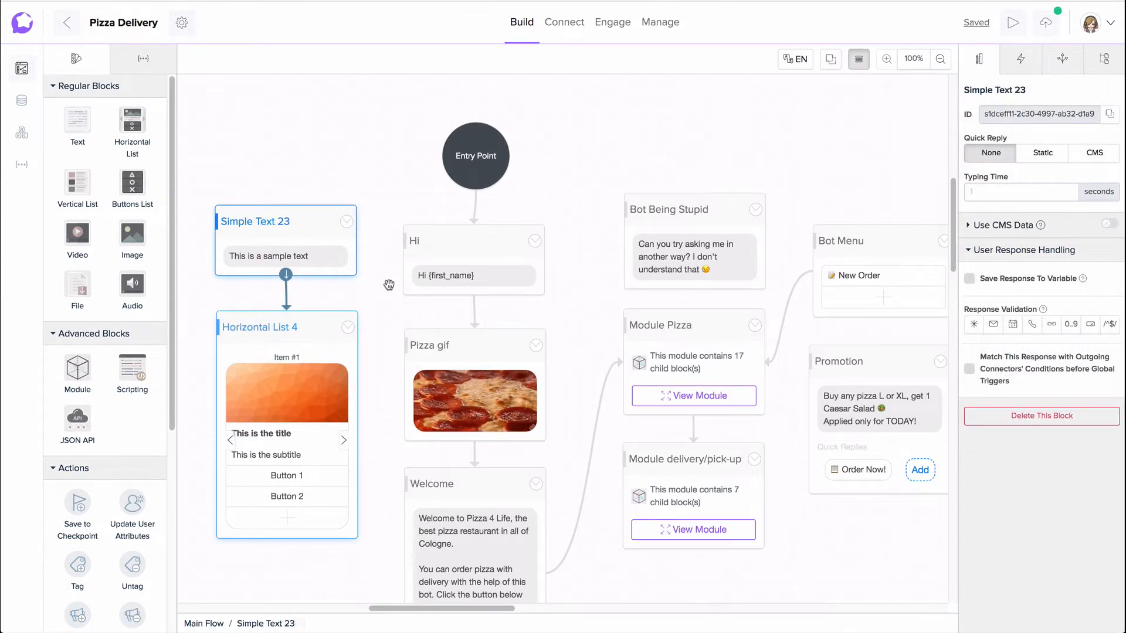
click(1042, 416)
click(298, 332)
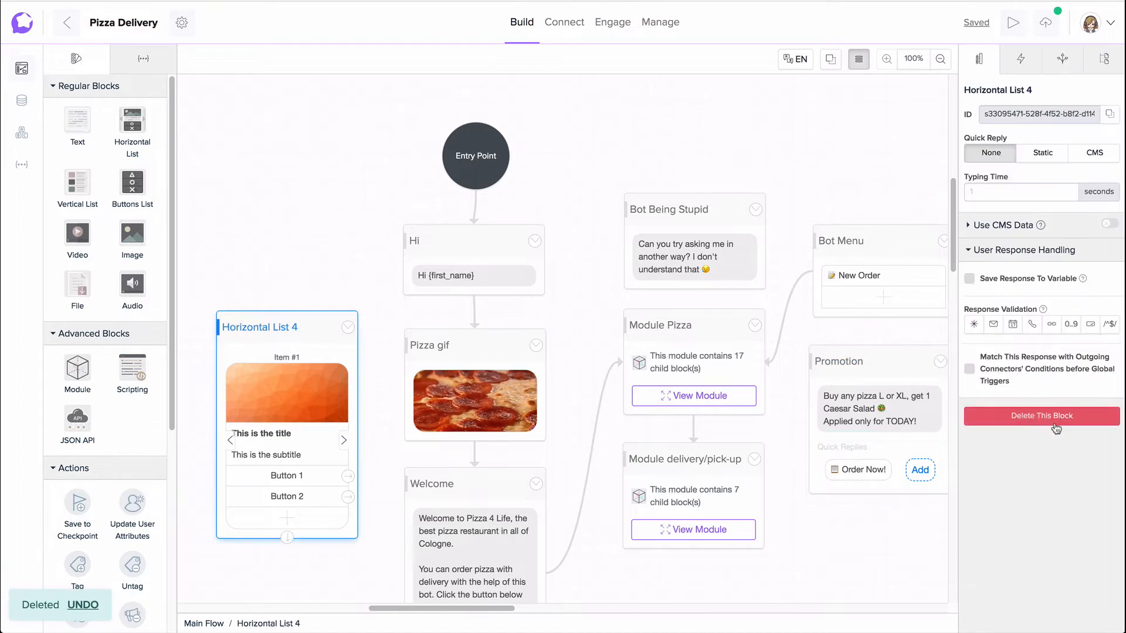
click(1055, 419)
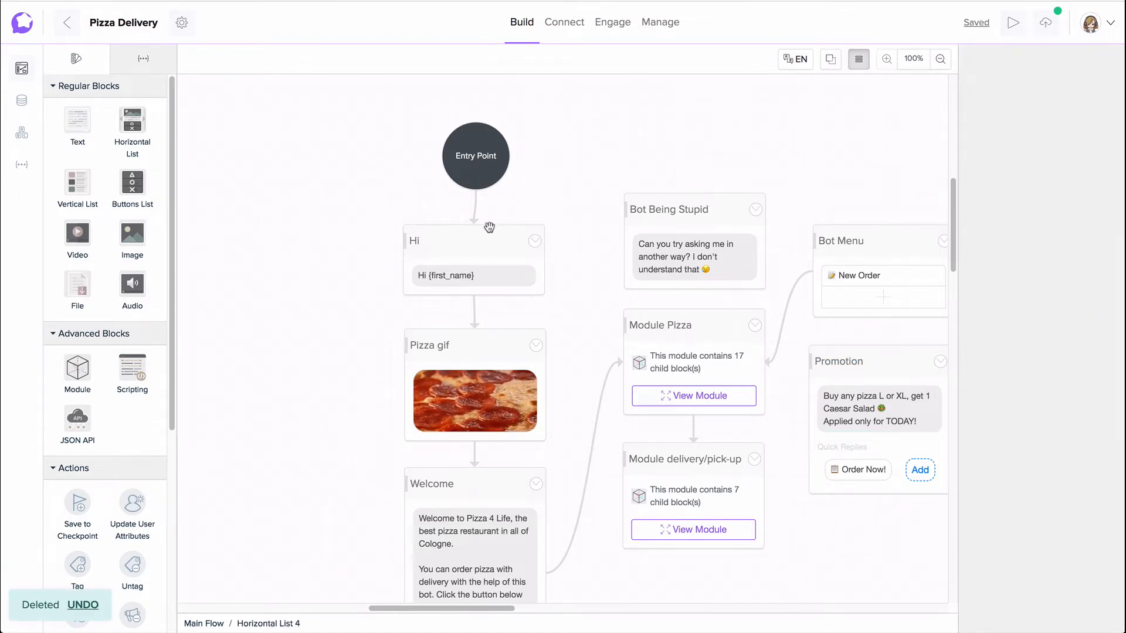
Step: Rename the Hi block below the entry point to "Hello"
click(486, 251)
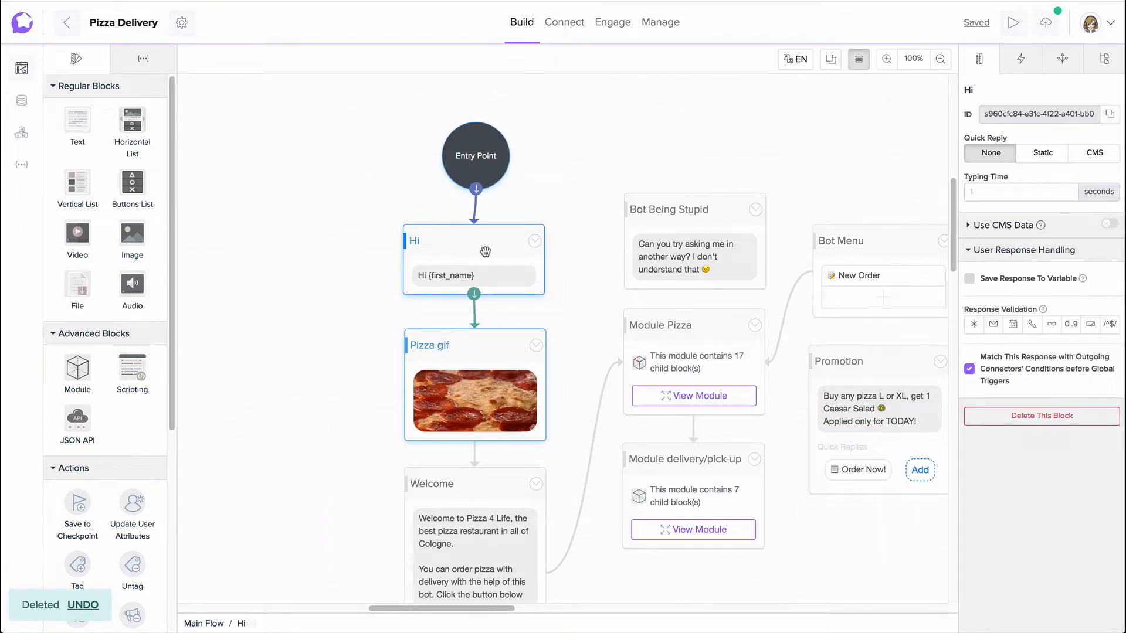
mouse_move(491, 244)
mouse_down()
mouse_move(477, 253)
mouse_move(502, 245)
mouse_move(475, 245)
mouse_move(490, 244)
mouse_up()
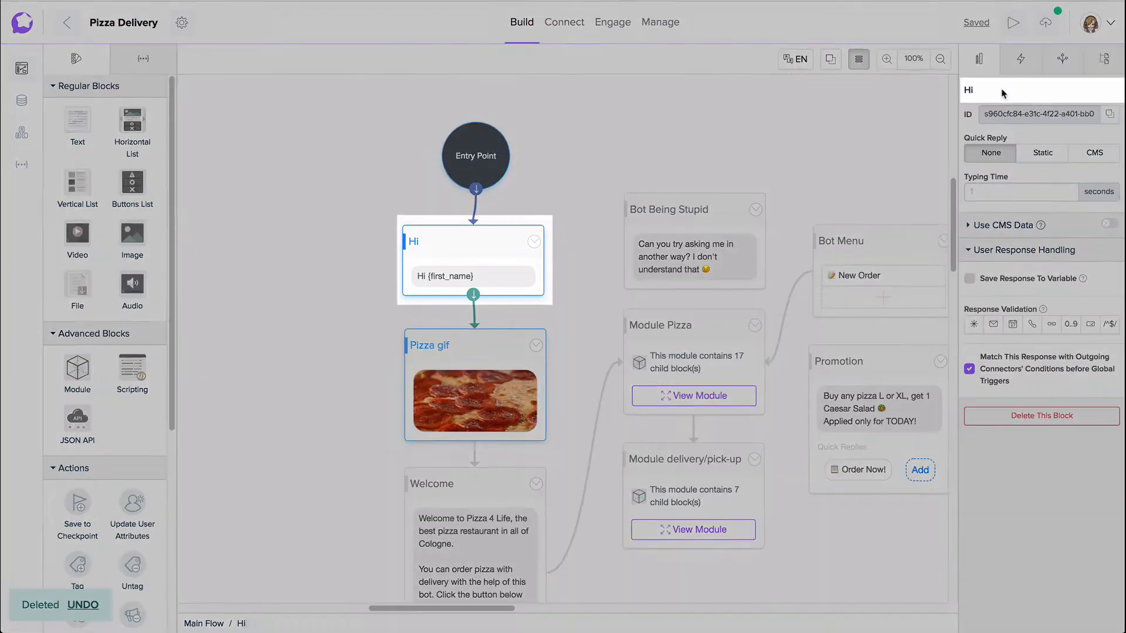
key(BackSpace)
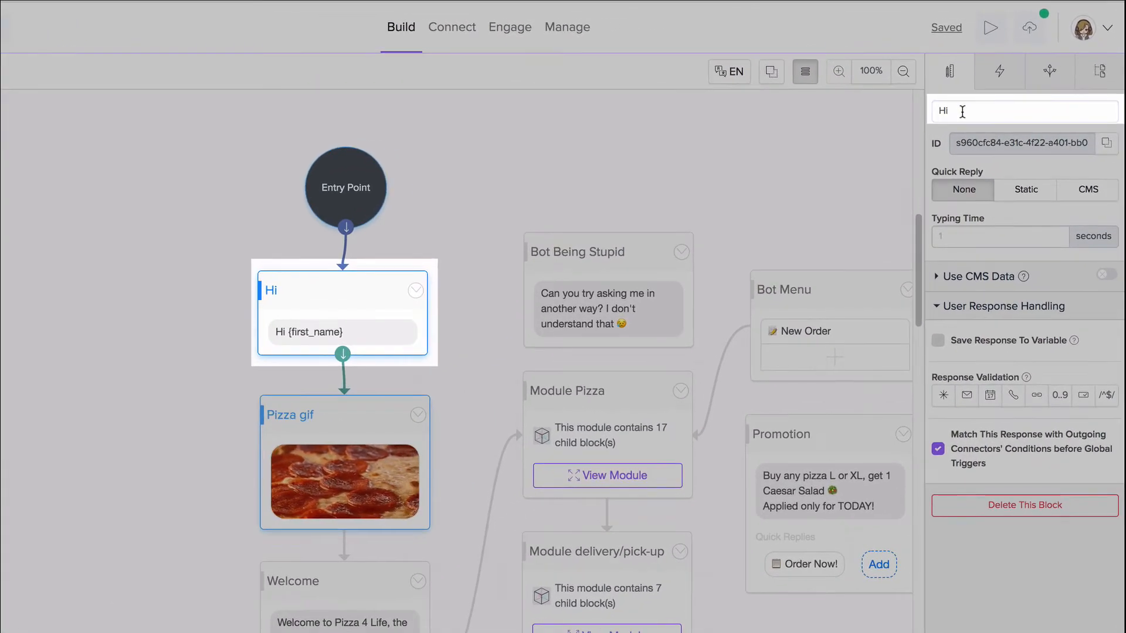
text(ello)
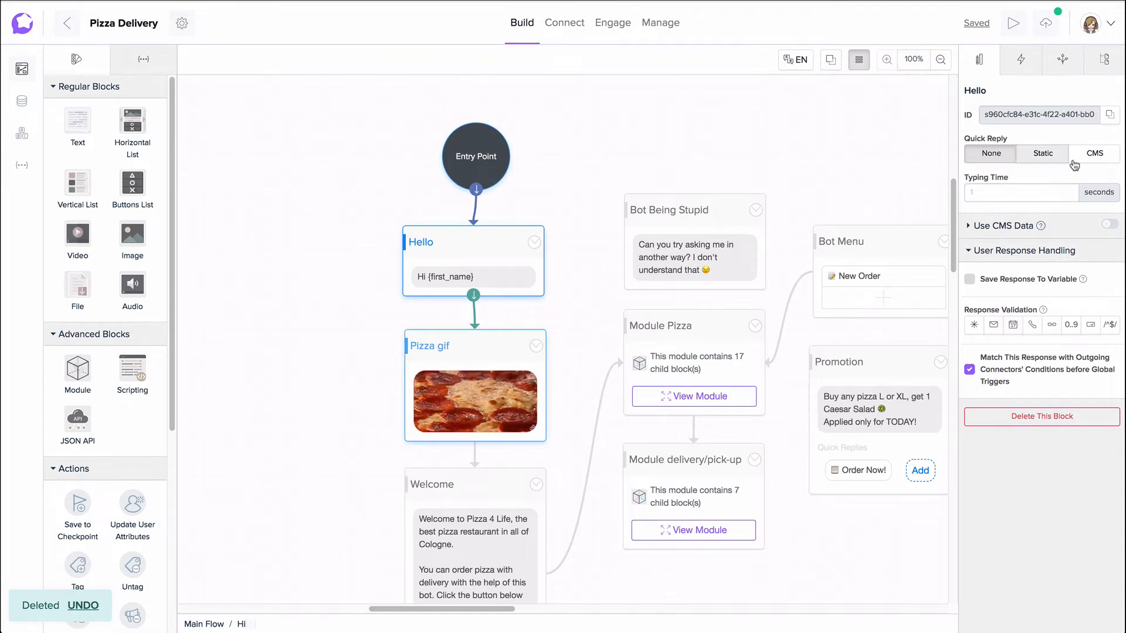
Step: Enable static quick replies on the Hello block and add one with the text "Main Menu"
click(1050, 155)
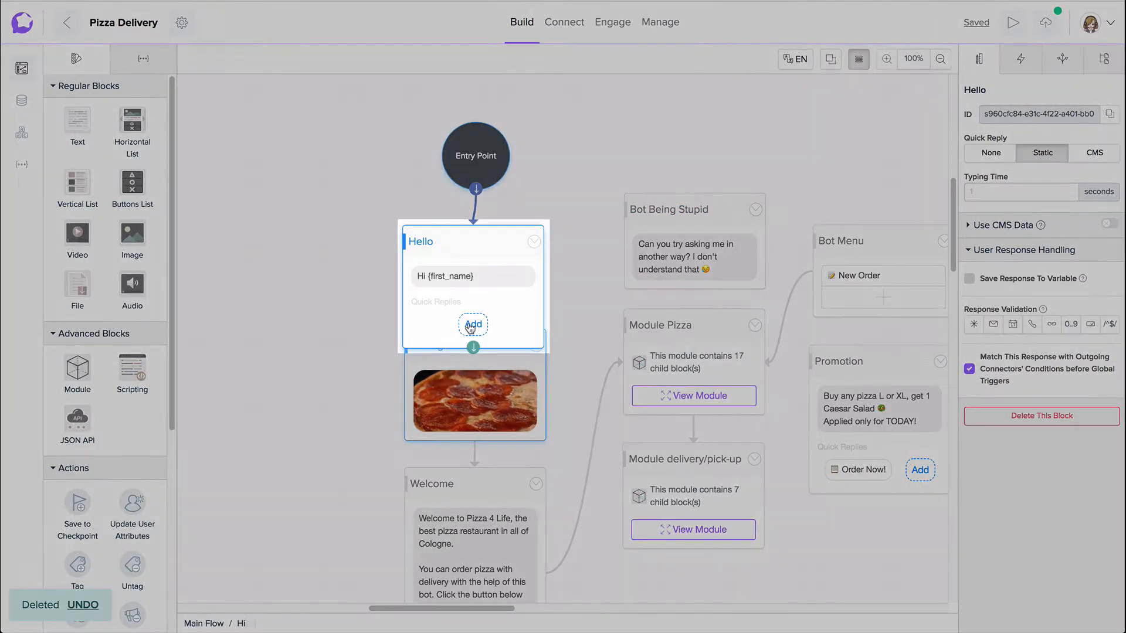
click(473, 325)
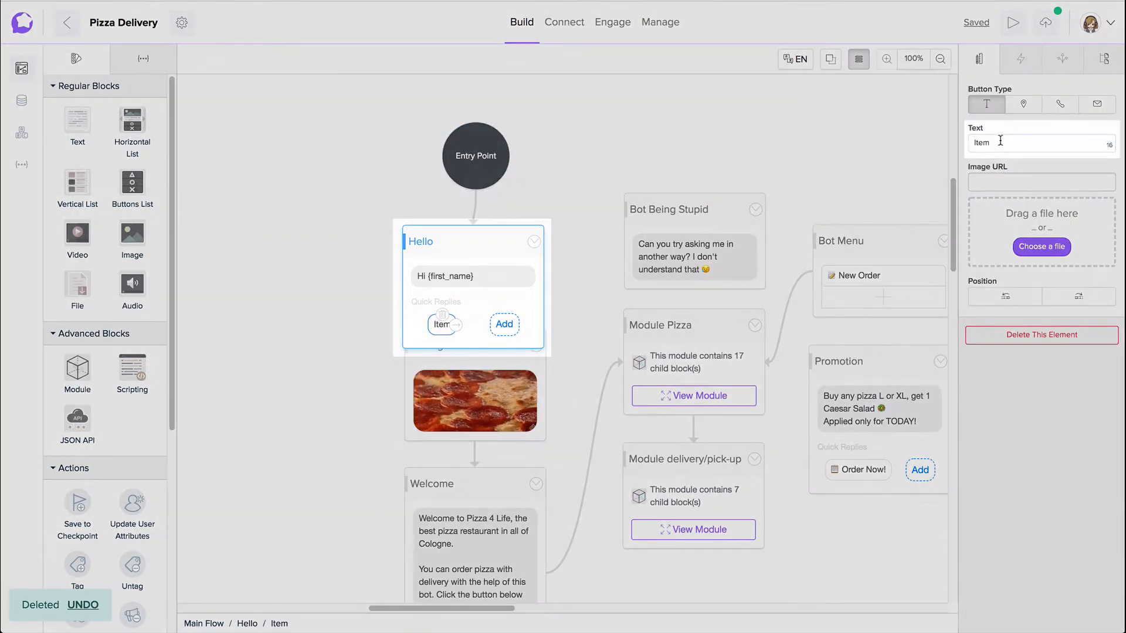
drag(1000, 141, 971, 139)
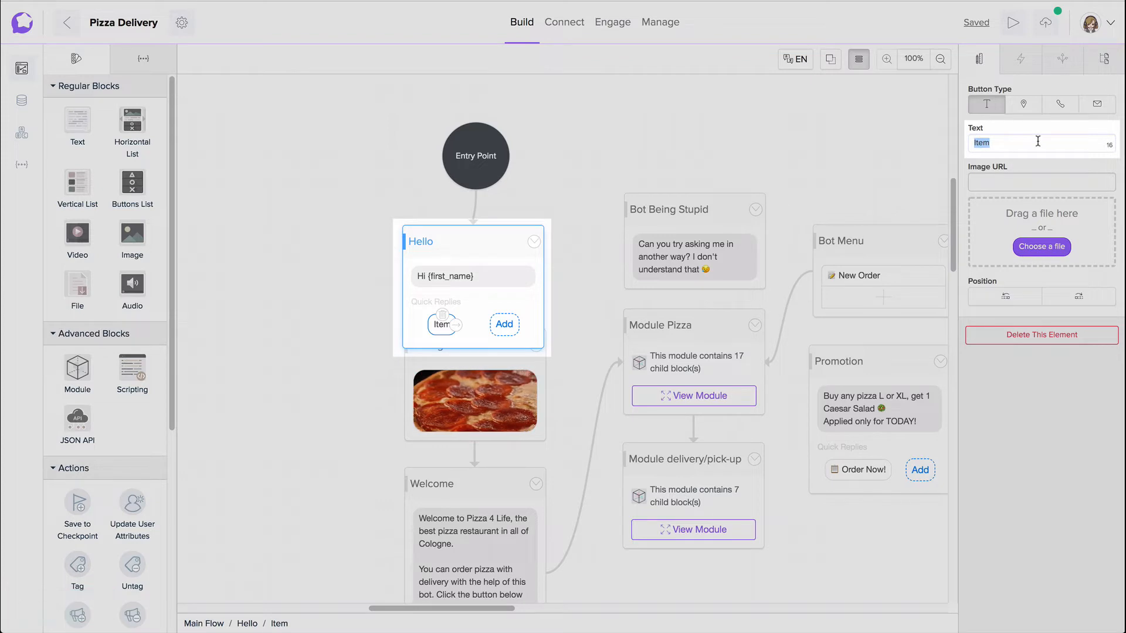
text(Ma)
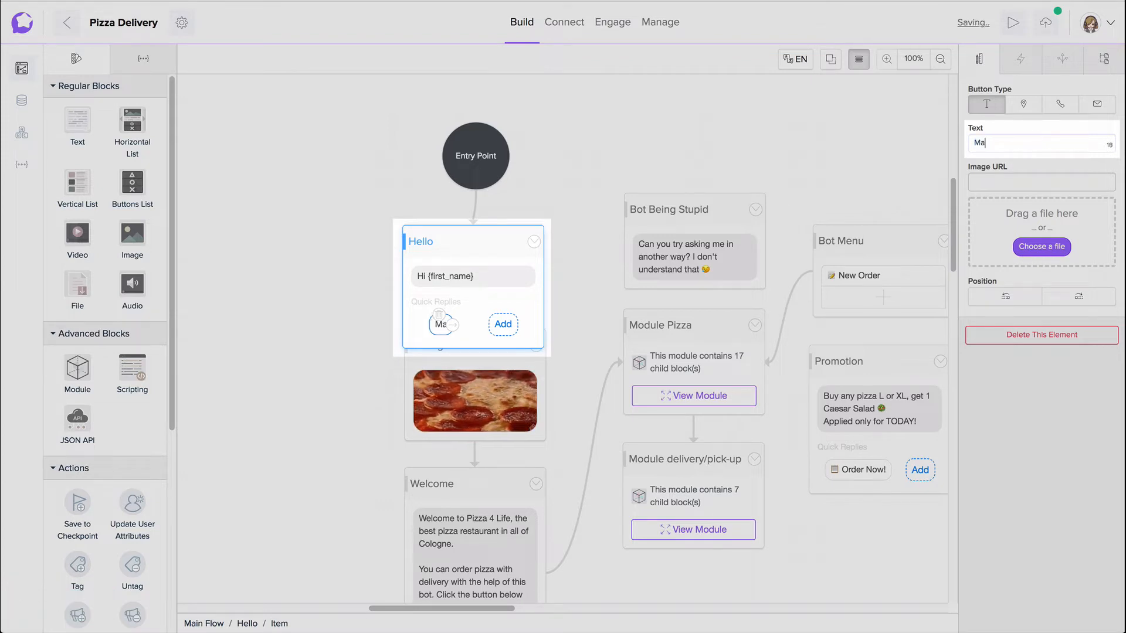
text(in Menu)
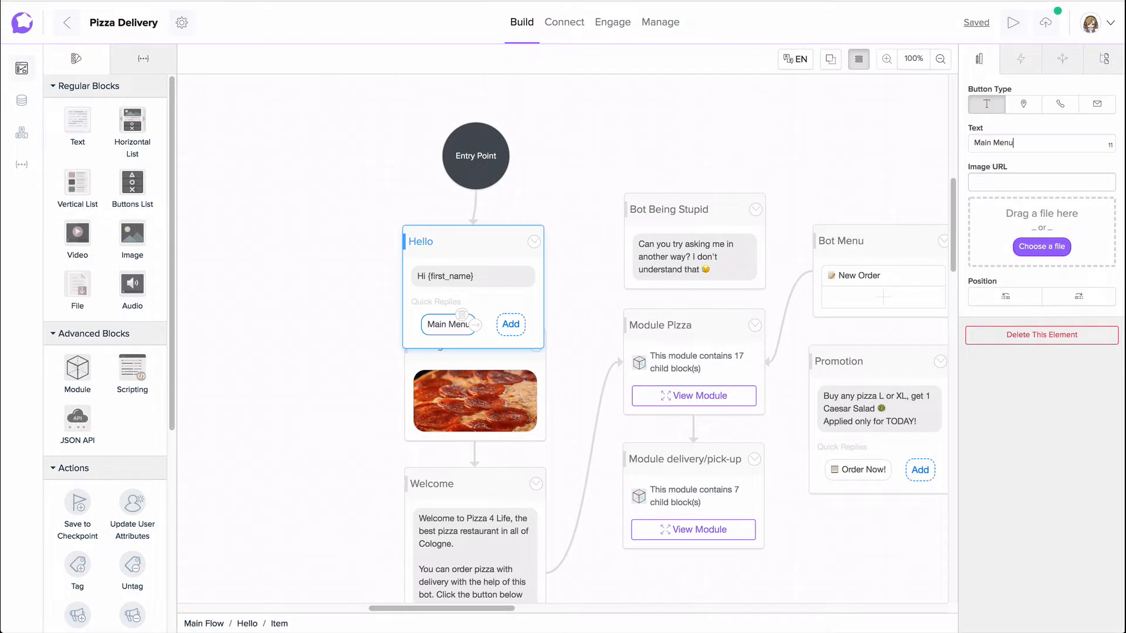
Step: Shift the Hello block slightly upward and try to connect its Main Menu quick reply to a new block
click(505, 256)
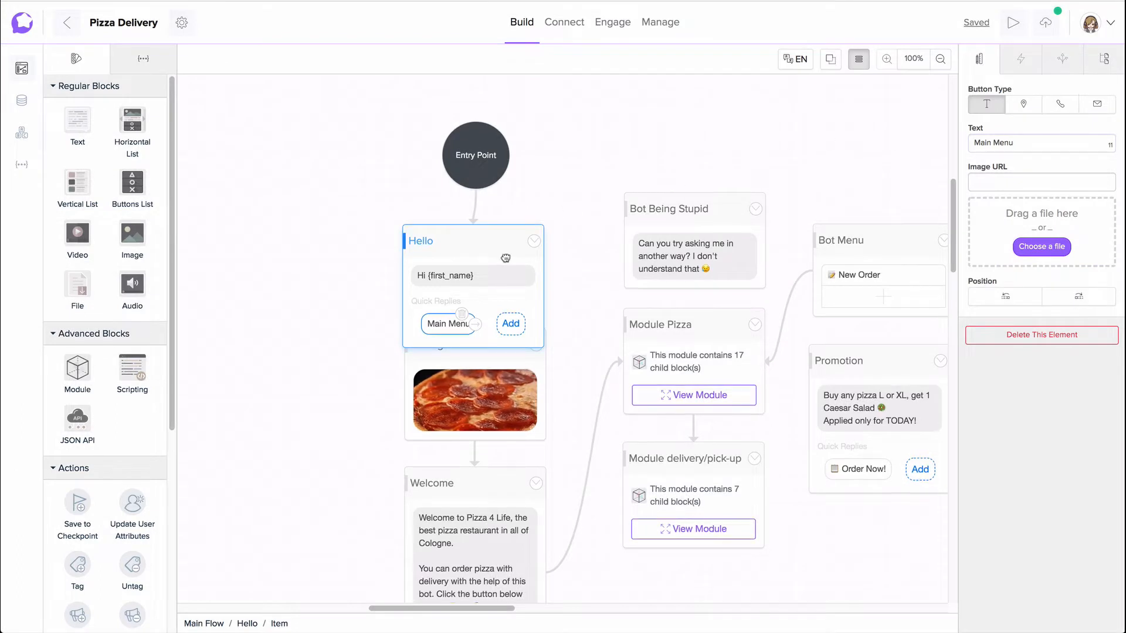
drag(505, 257, 510, 249)
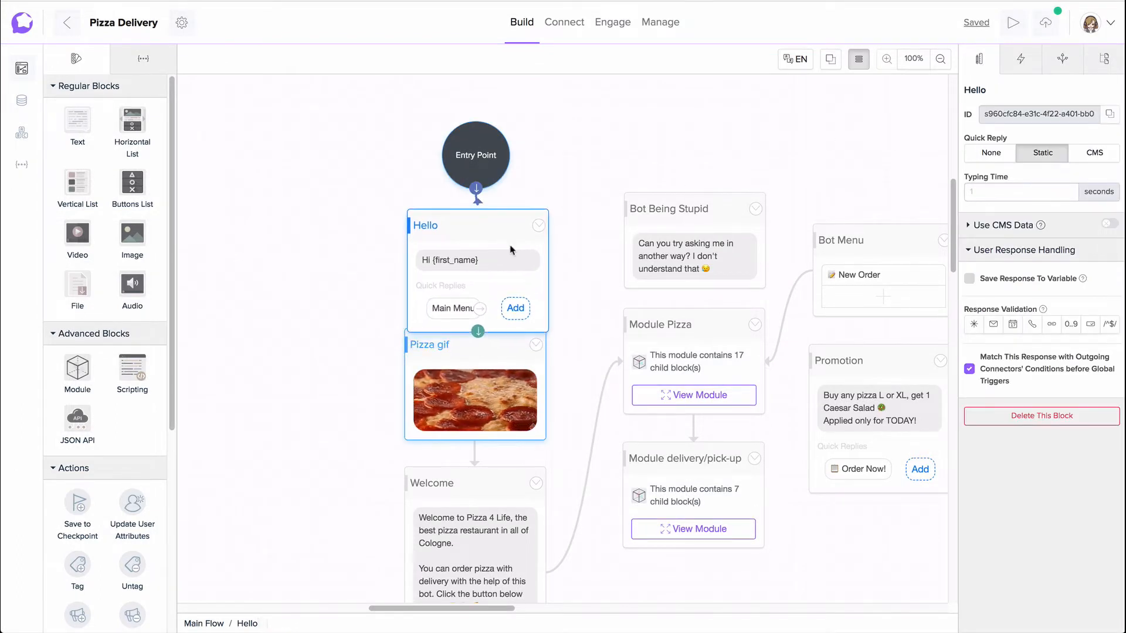
drag(480, 317, 217, 311)
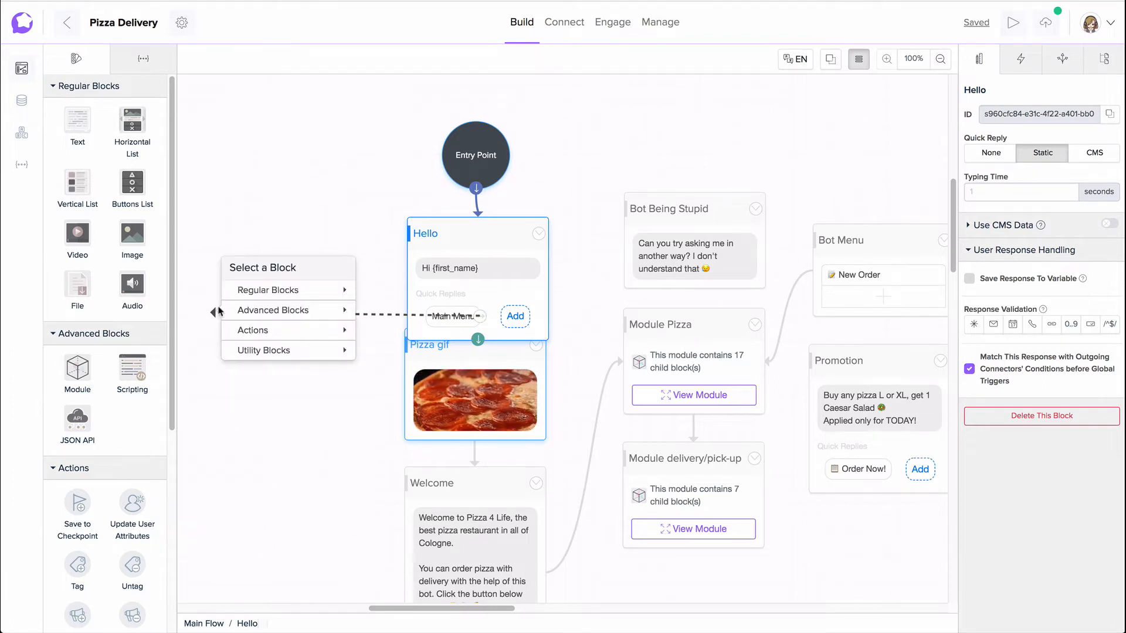
click(217, 311)
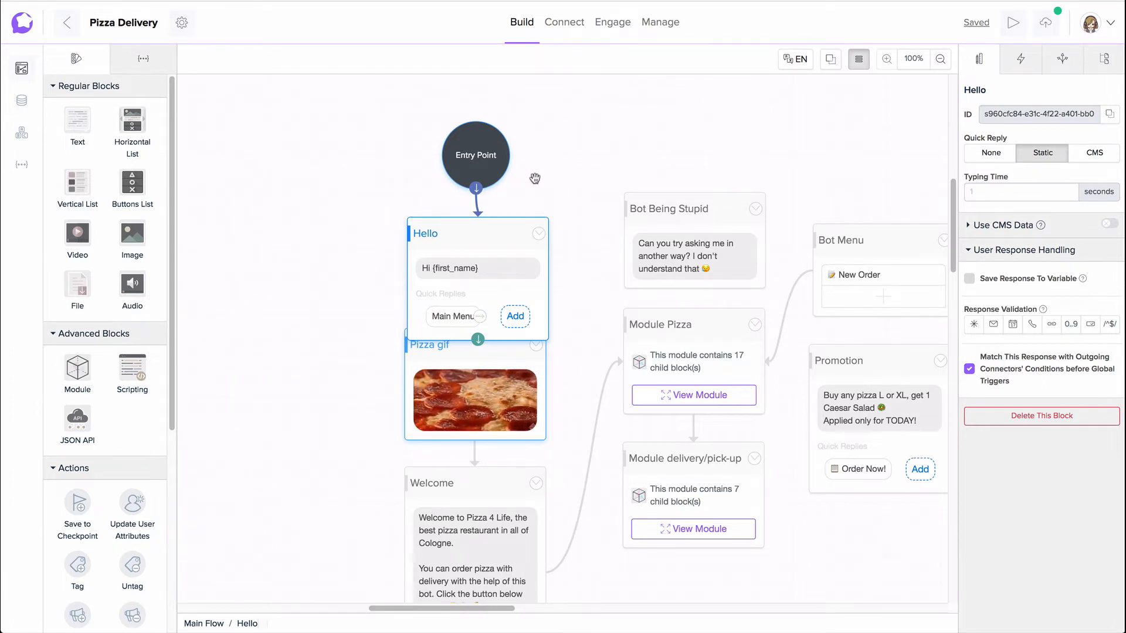
Step: Set the Hello block's quick reply option to None and realign the block under the entry point
click(987, 153)
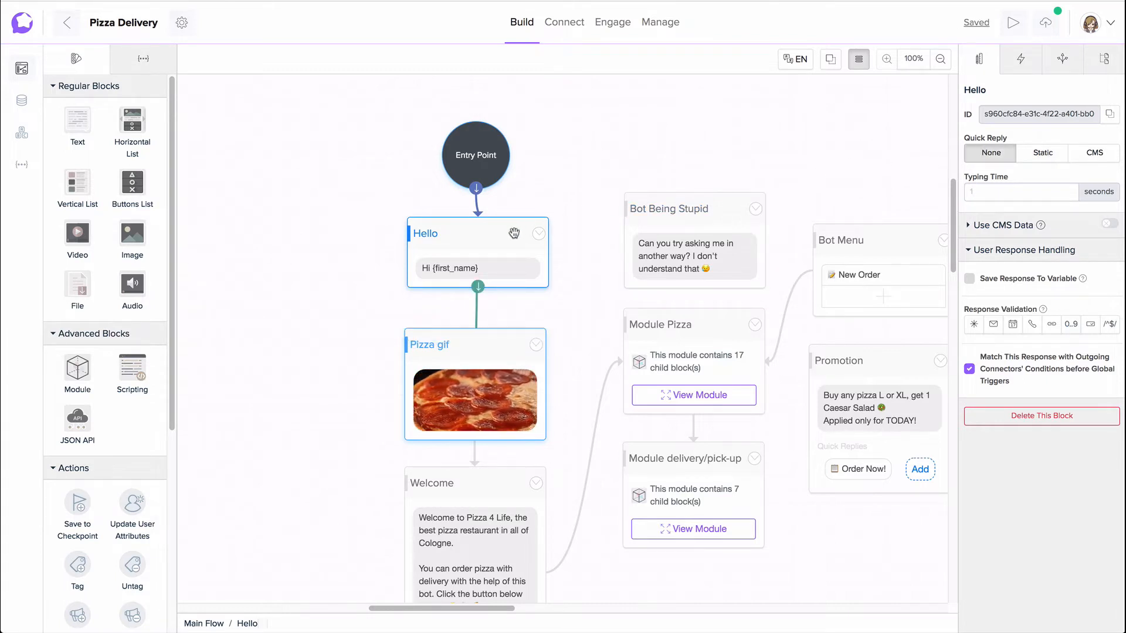
drag(514, 234, 513, 237)
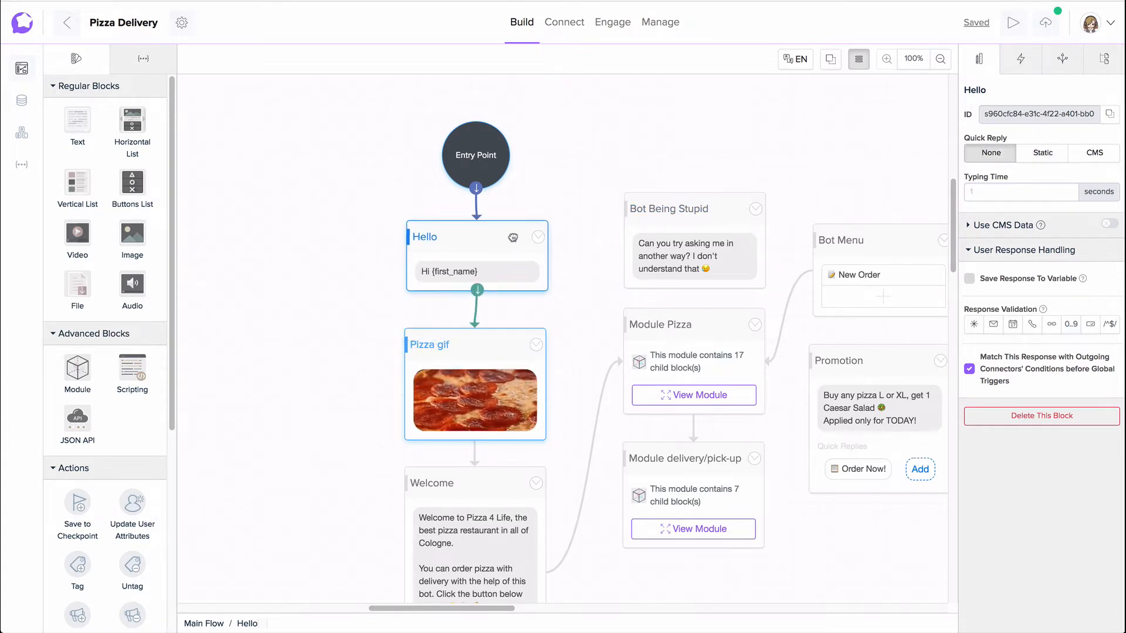
Step: Extend the Hello block's message to "Hi {first_name}, welcome to {global.PizzaRestaurant}!", inserting the restaurant name as a global variable
click(500, 271)
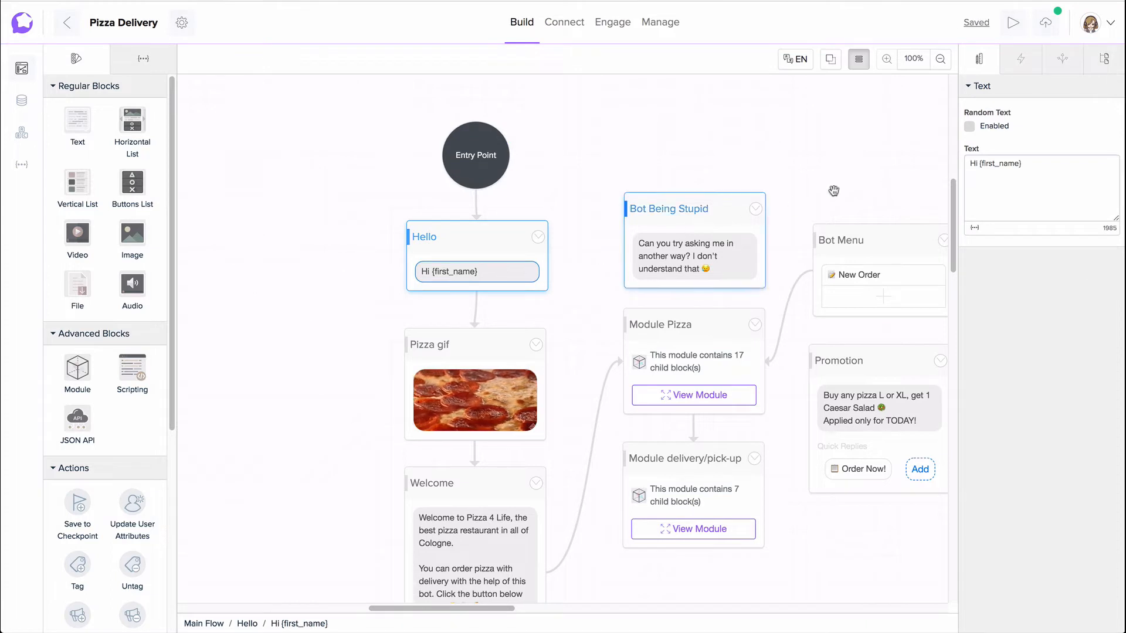
click(1036, 164)
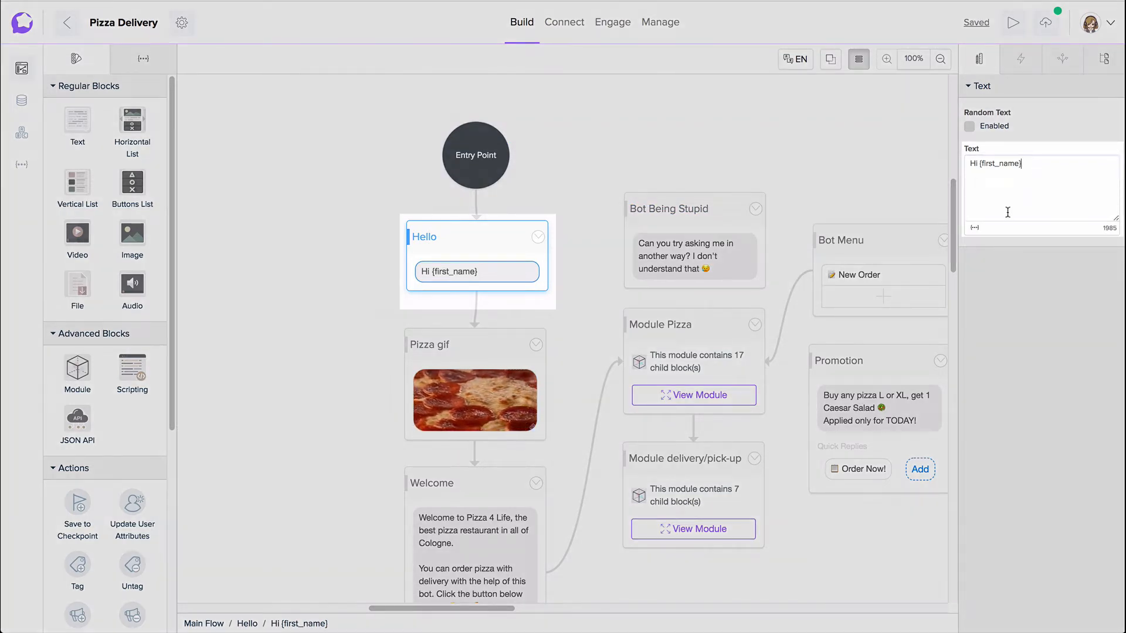
text({first_name},)
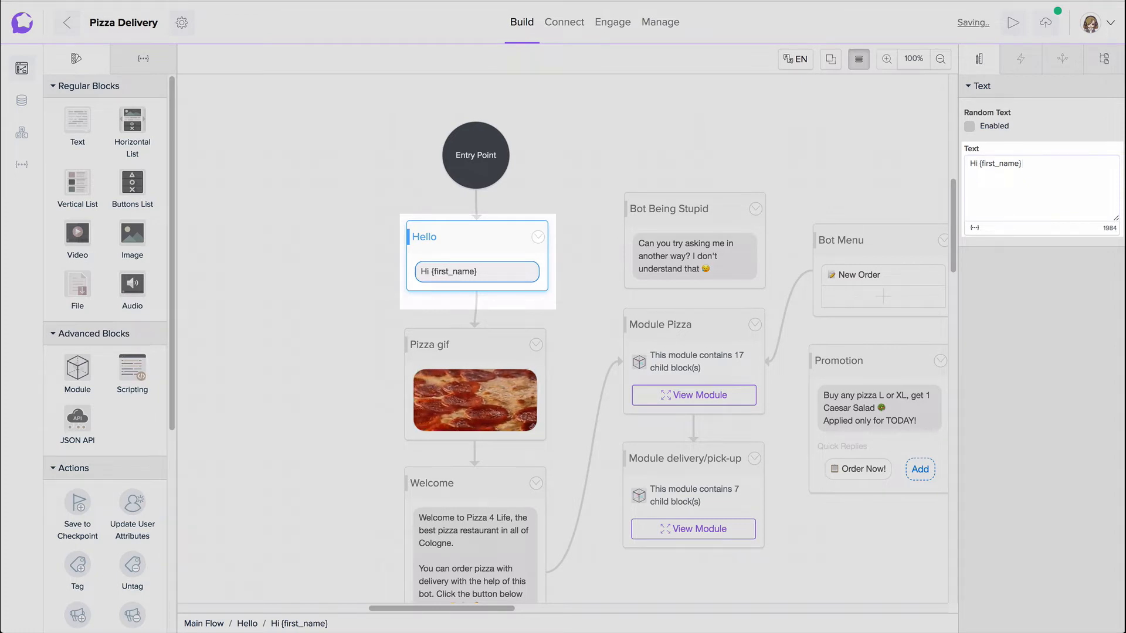
text( welco)
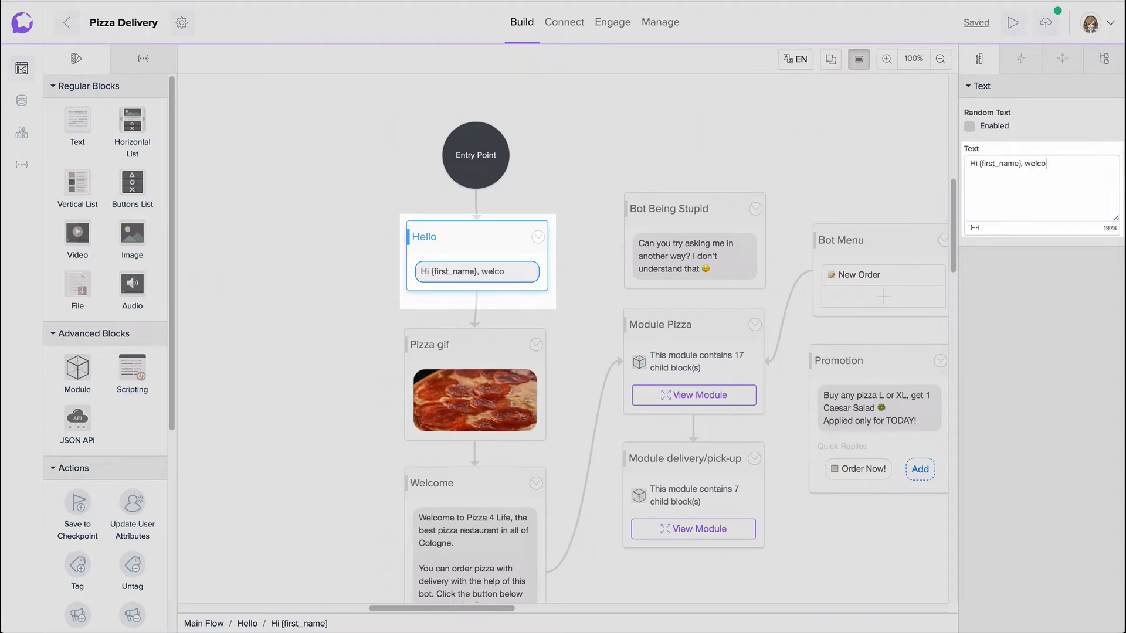
text(me to)
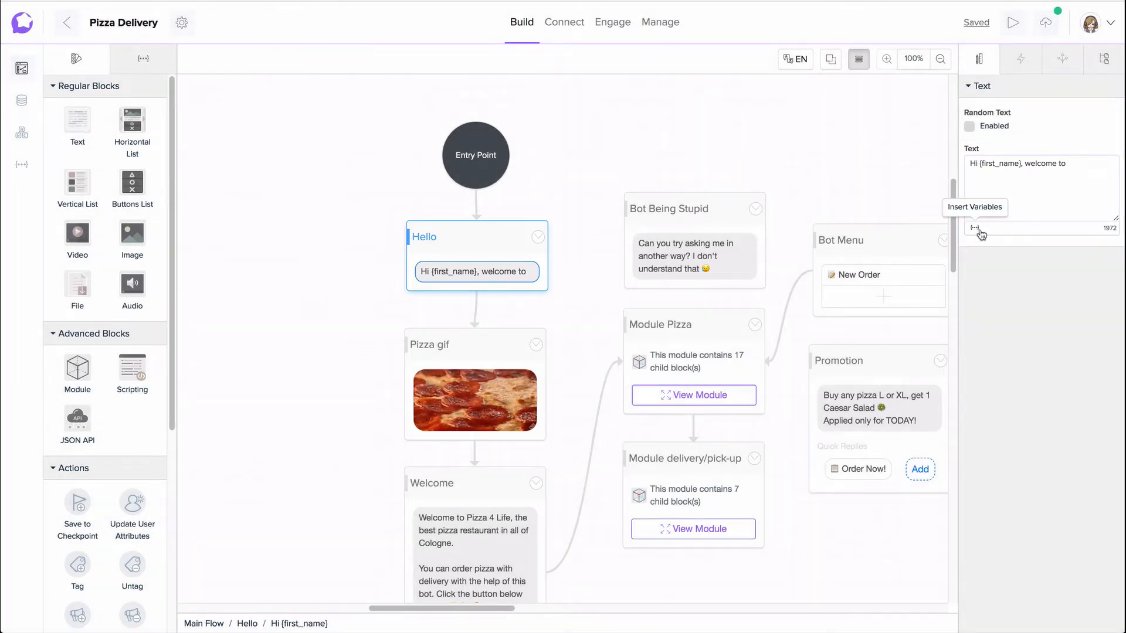
click(975, 228)
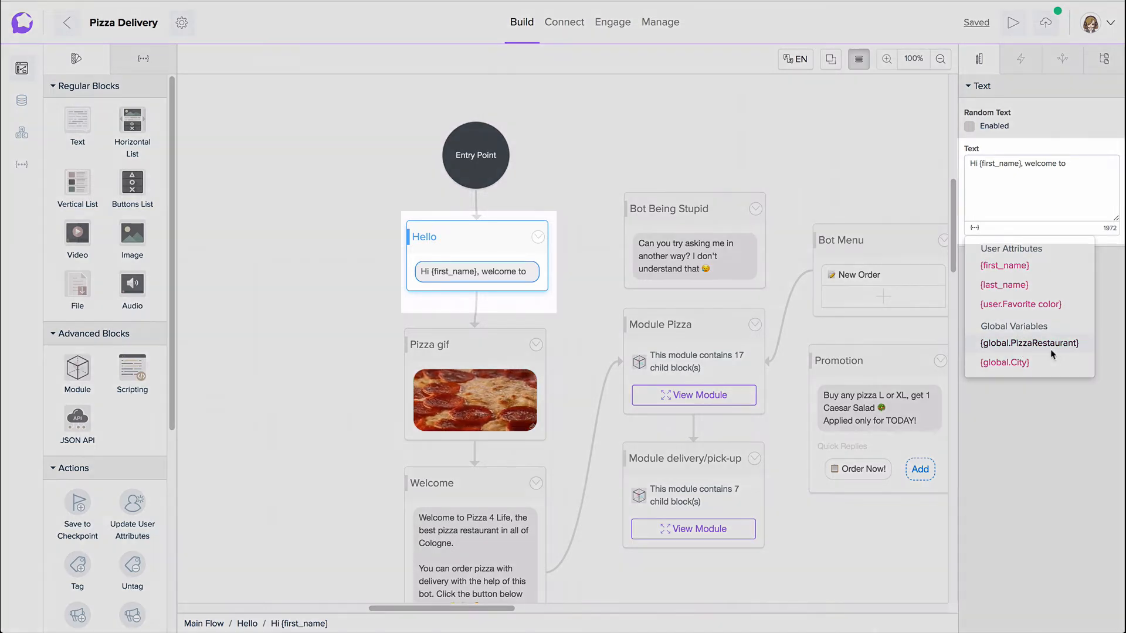
click(1071, 350)
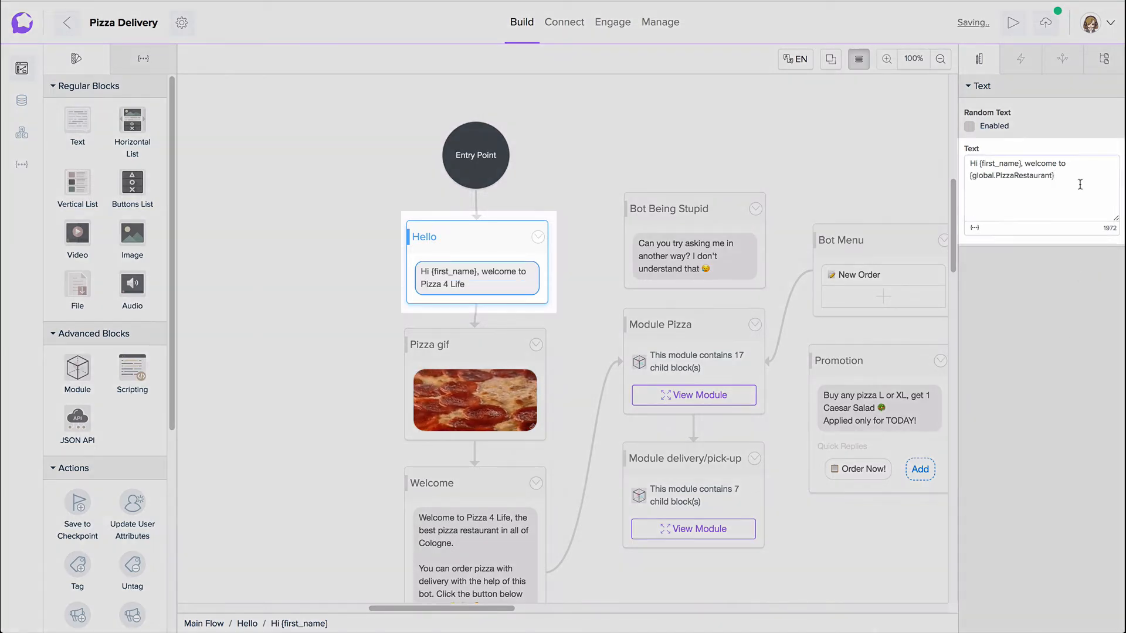
text(!)
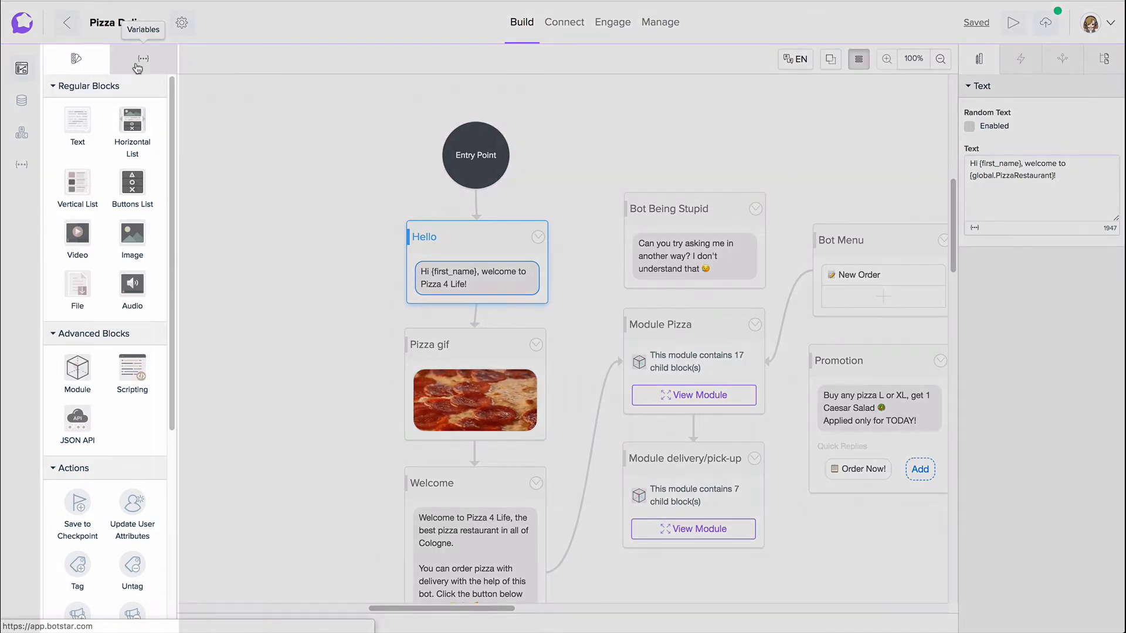
Step: Show the bot's global variables and check the current value of {global.City}
click(138, 65)
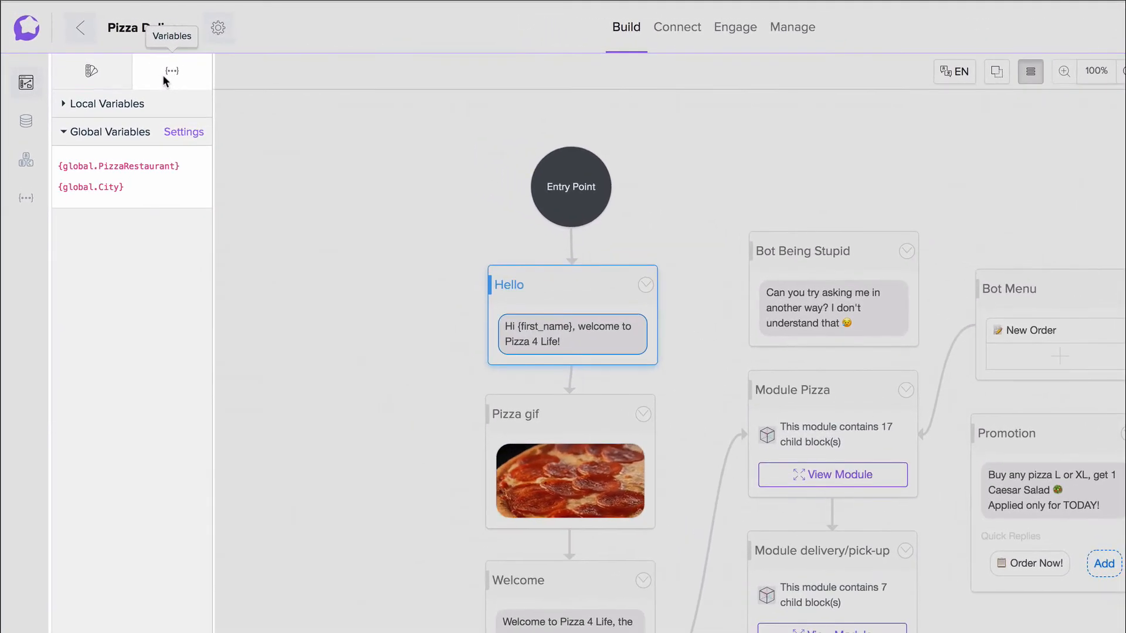
mouse_move(70, 148)
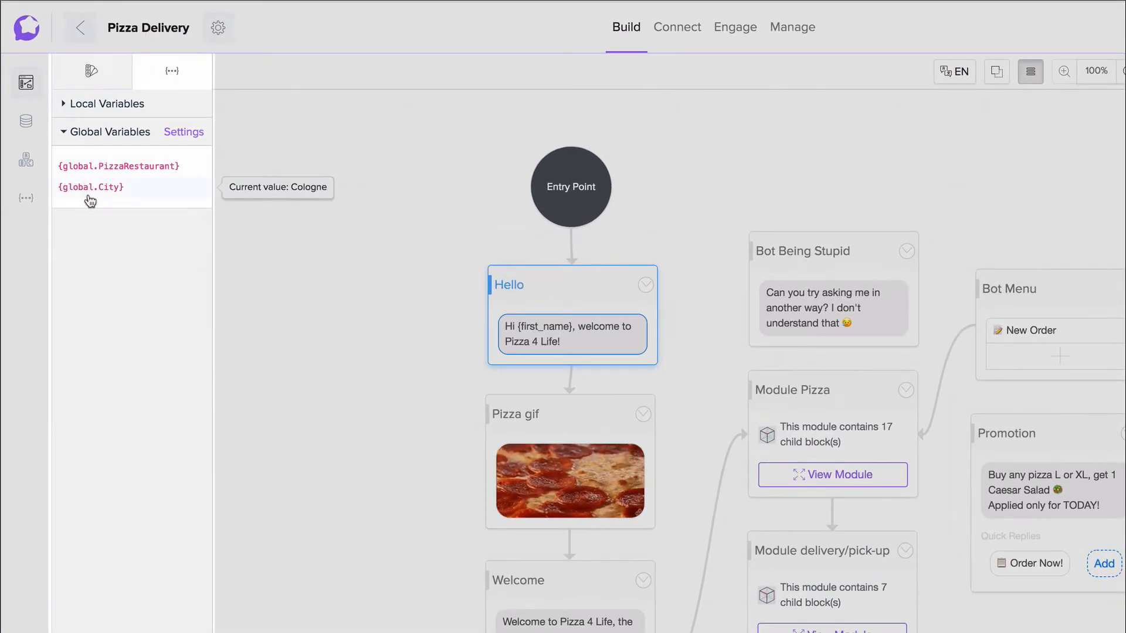
Step: Add a global trigger to the Promotion block for when the user's response contains "promotion"
click(1069, 468)
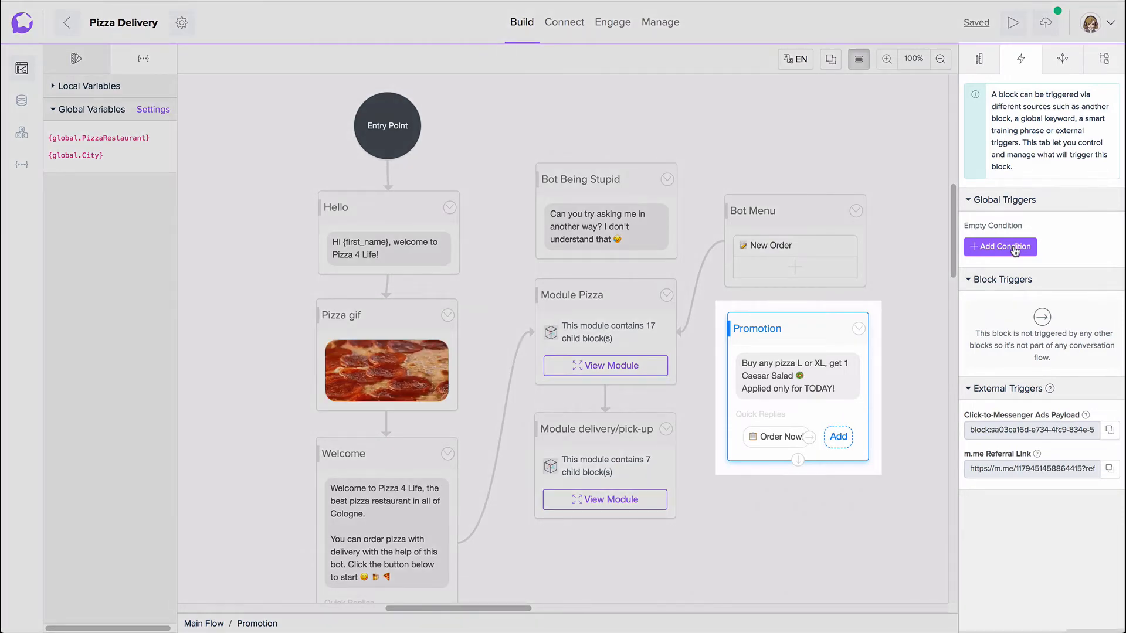
click(1014, 248)
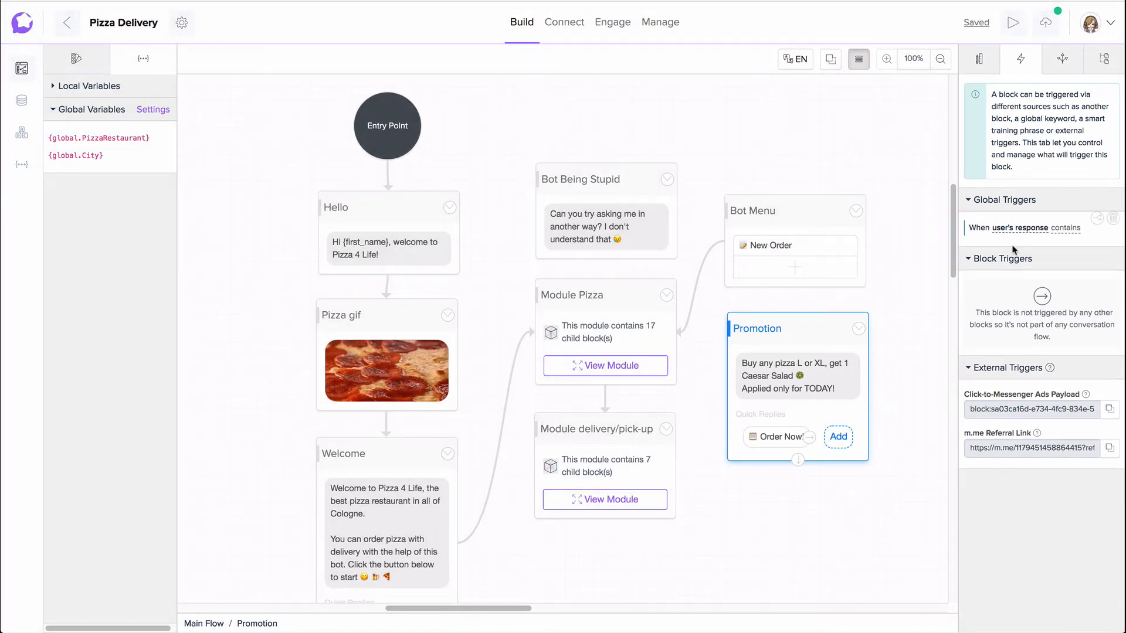
click(1068, 233)
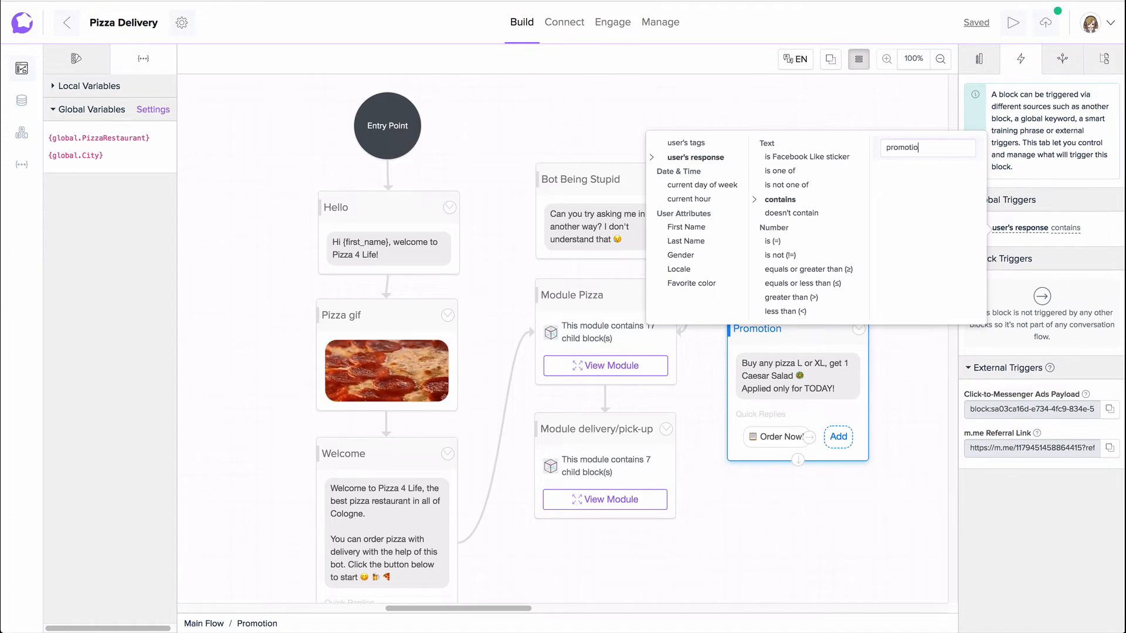
text(promotion)
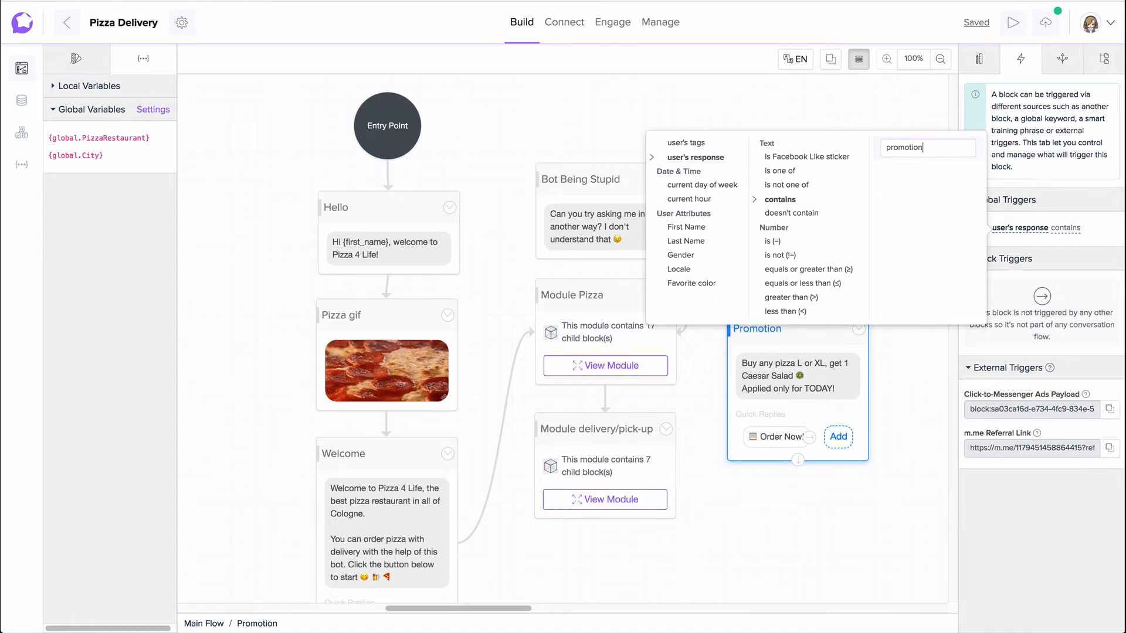
key(Return)
Step: Preview the bot, test the trigger by sending the message "promotion", and close the preview
click(1012, 25)
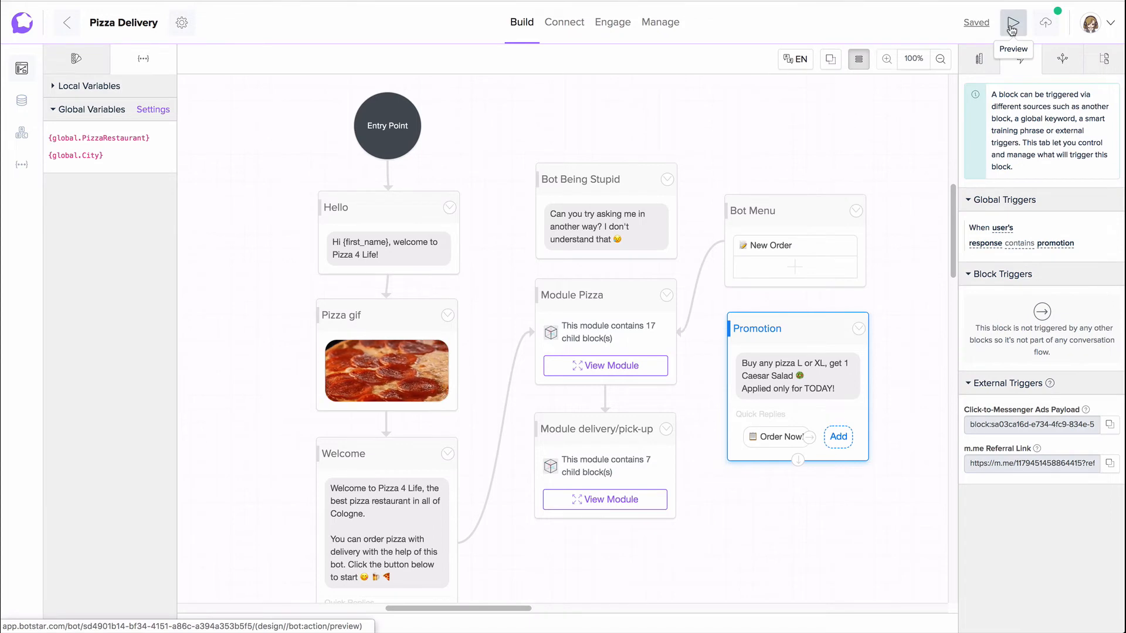
click(931, 612)
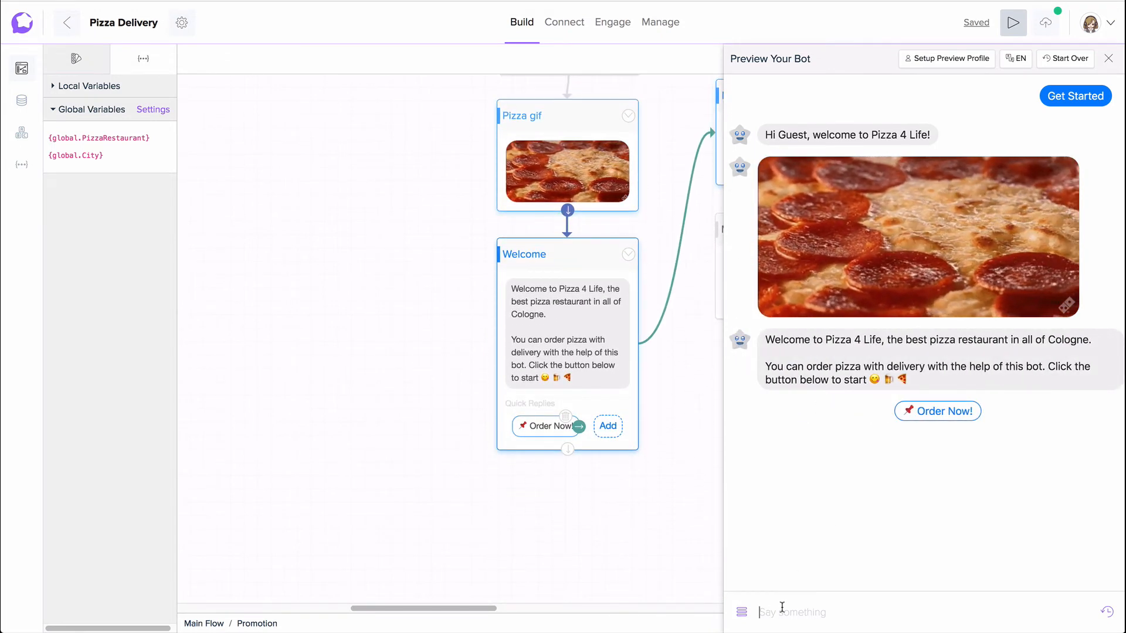
text(pr)
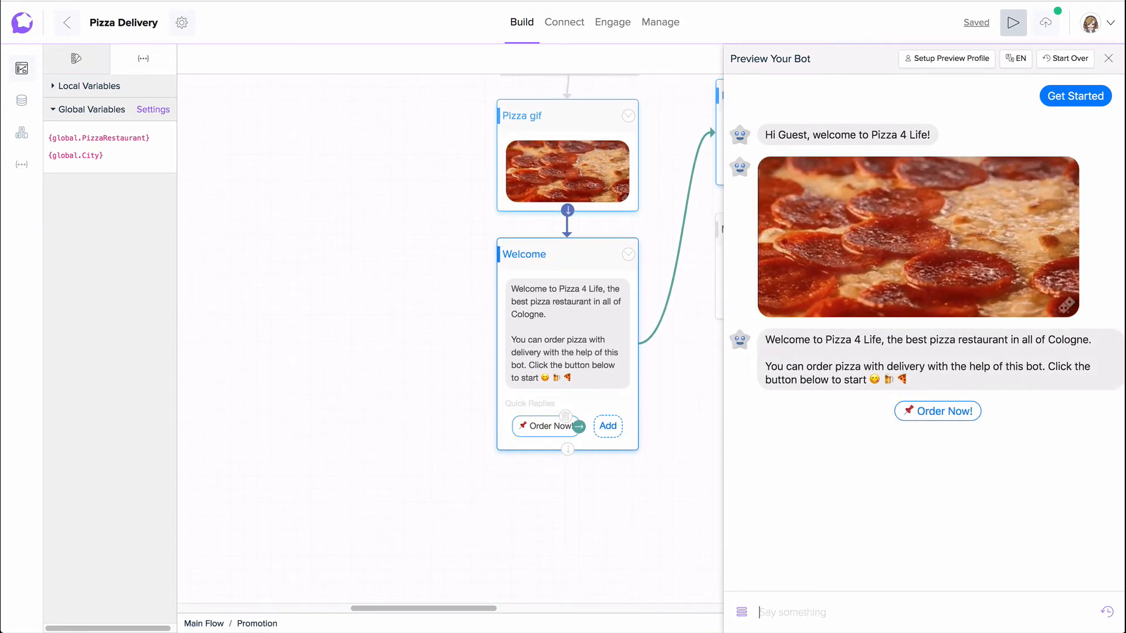
text(omotion)
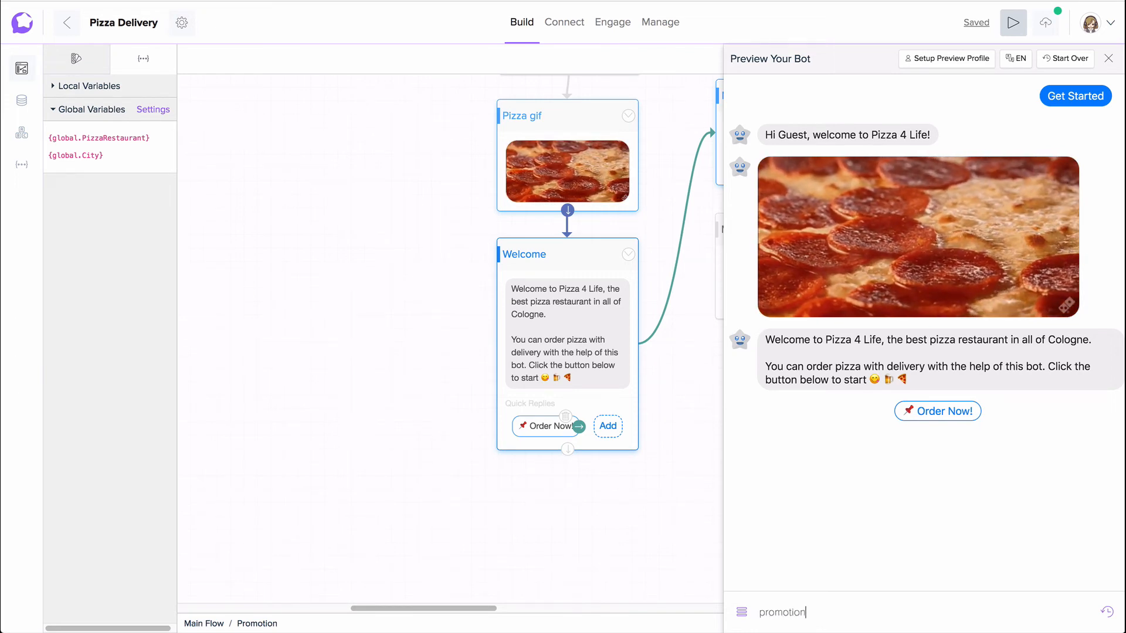
key(Return)
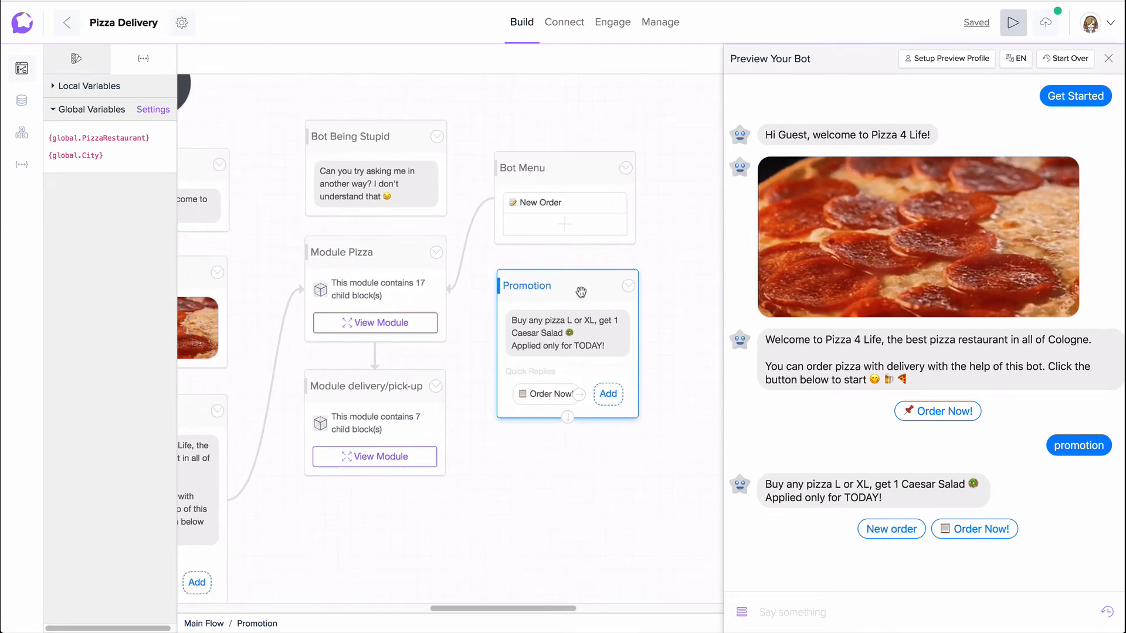
click(1113, 62)
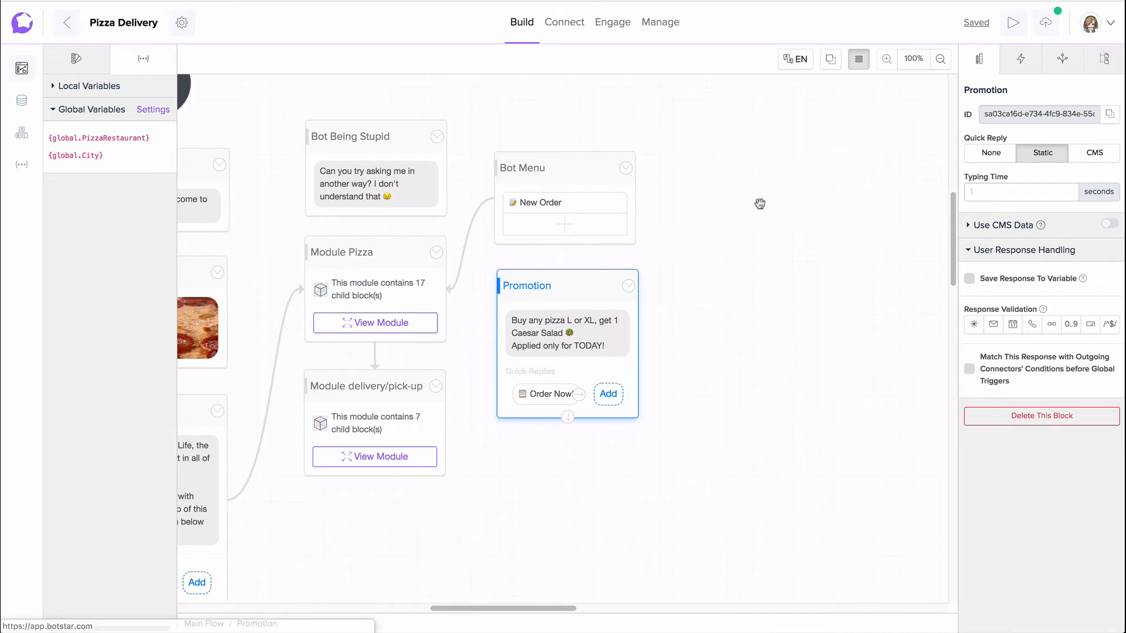
Step: Nudge the Promotion block slightly to the right and connect its outlet to a new Text block below it
drag(601, 292, 609, 284)
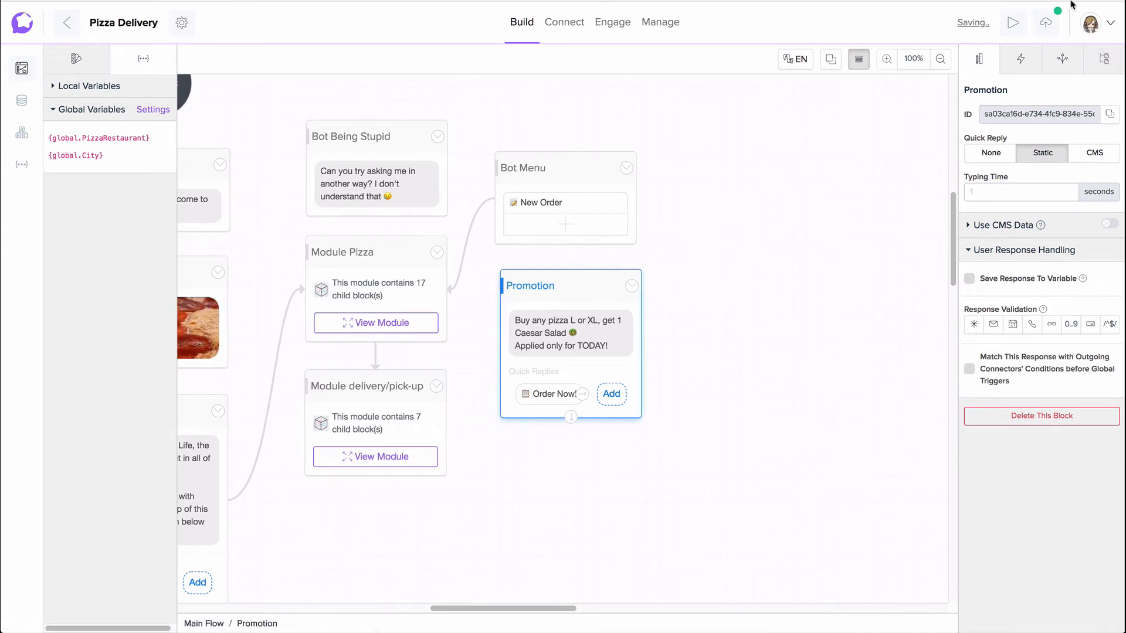
click(1063, 66)
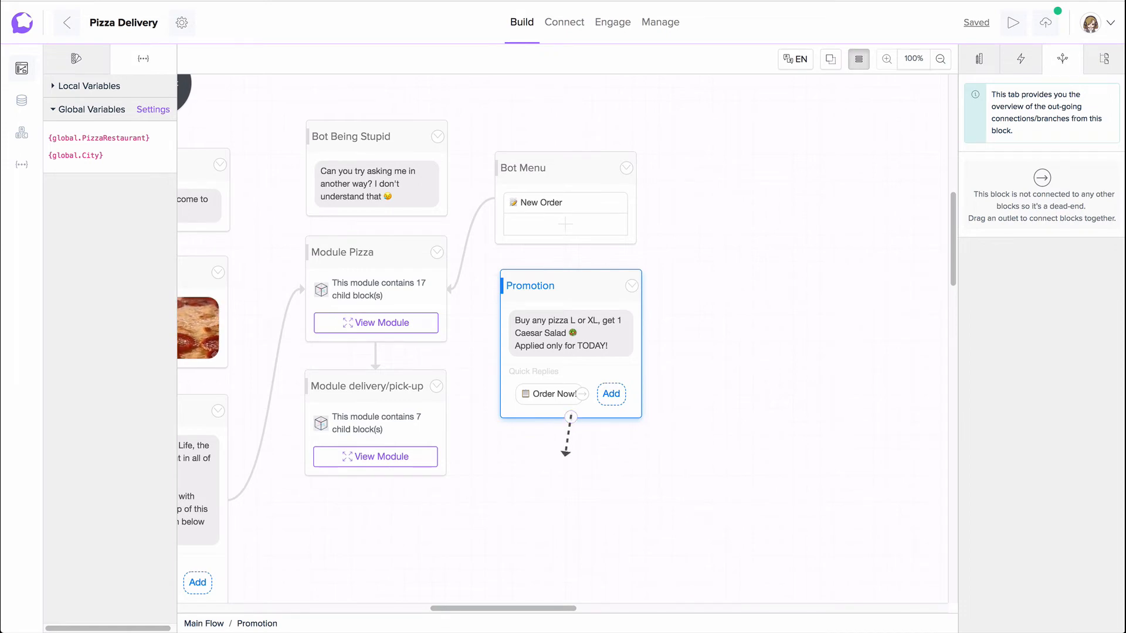
drag(568, 455, 569, 455)
mouse_move(624, 439)
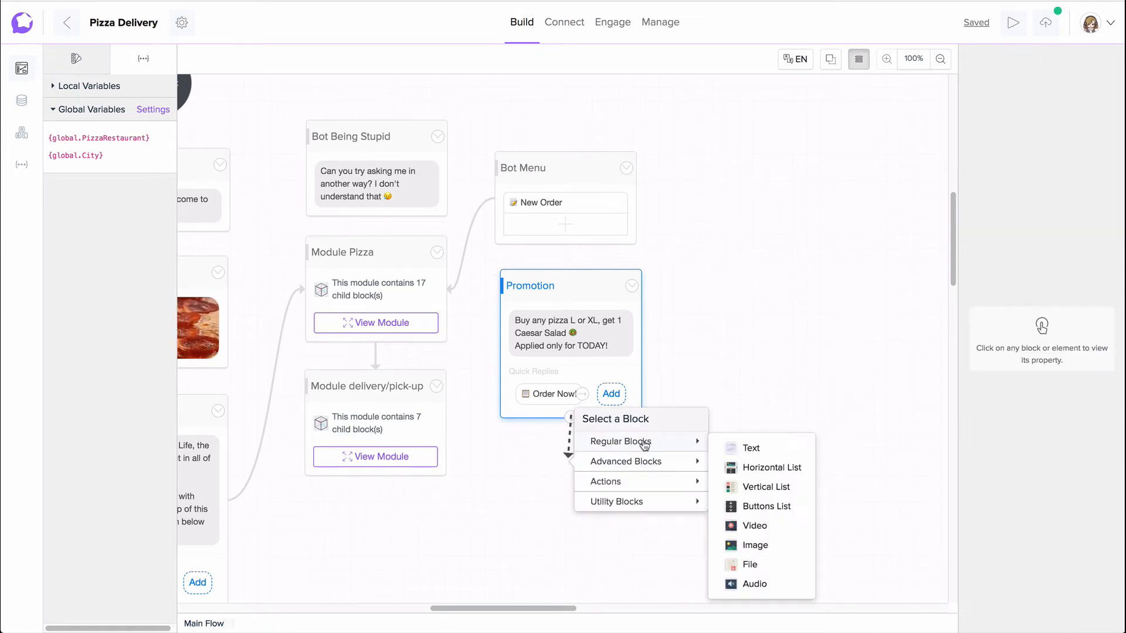
click(757, 445)
Step: Review the Promotion block's outgoing connections and deselect the block
click(583, 299)
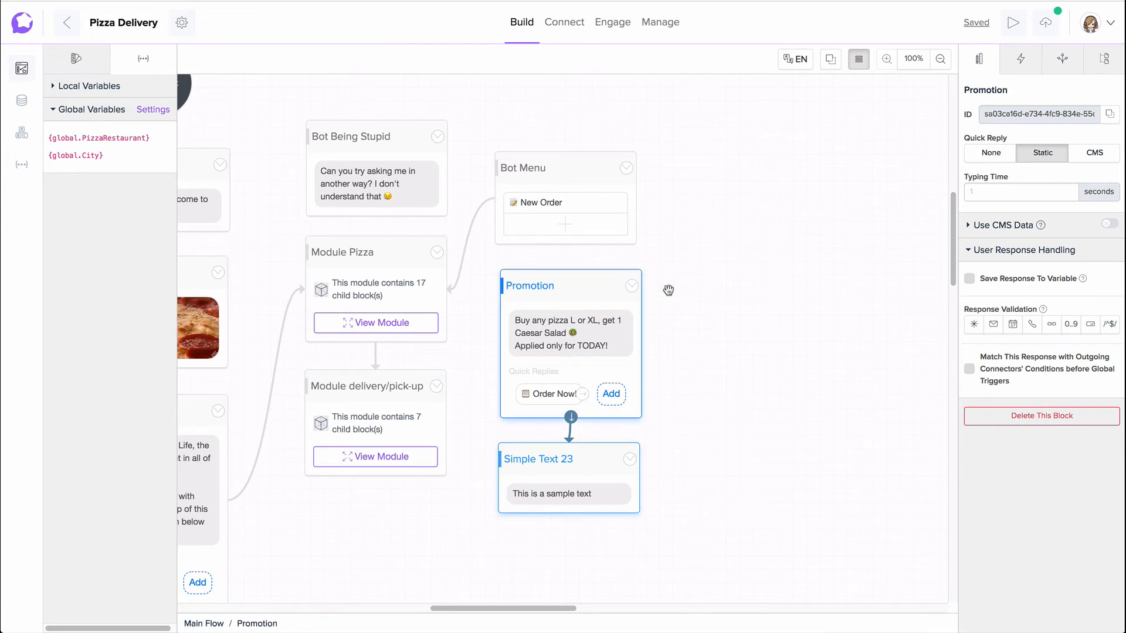
click(1063, 58)
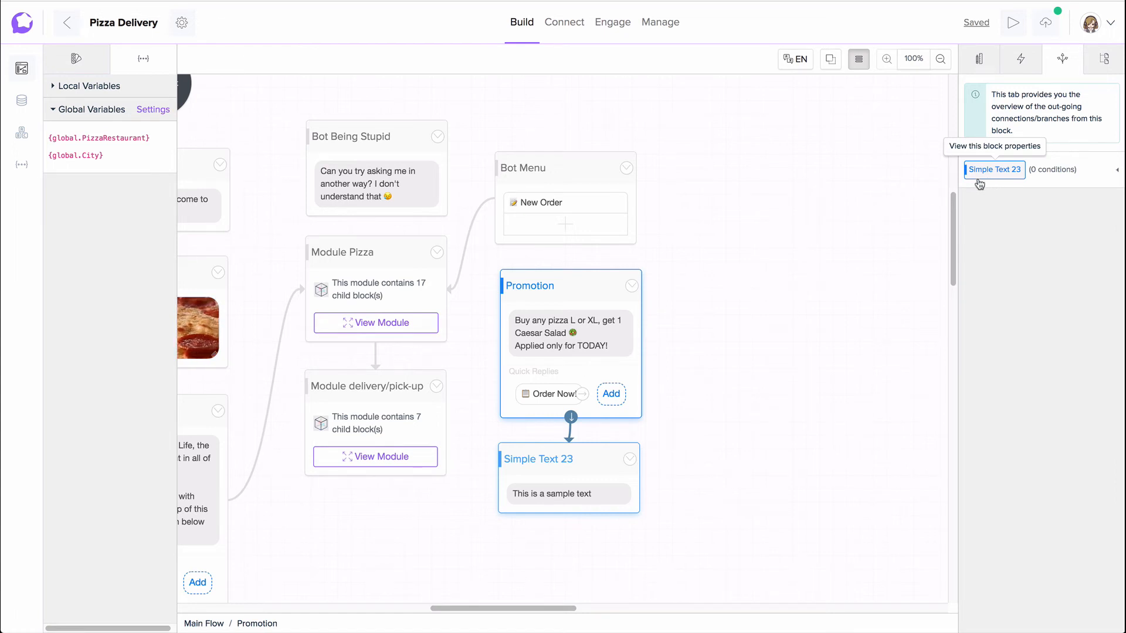
click(779, 307)
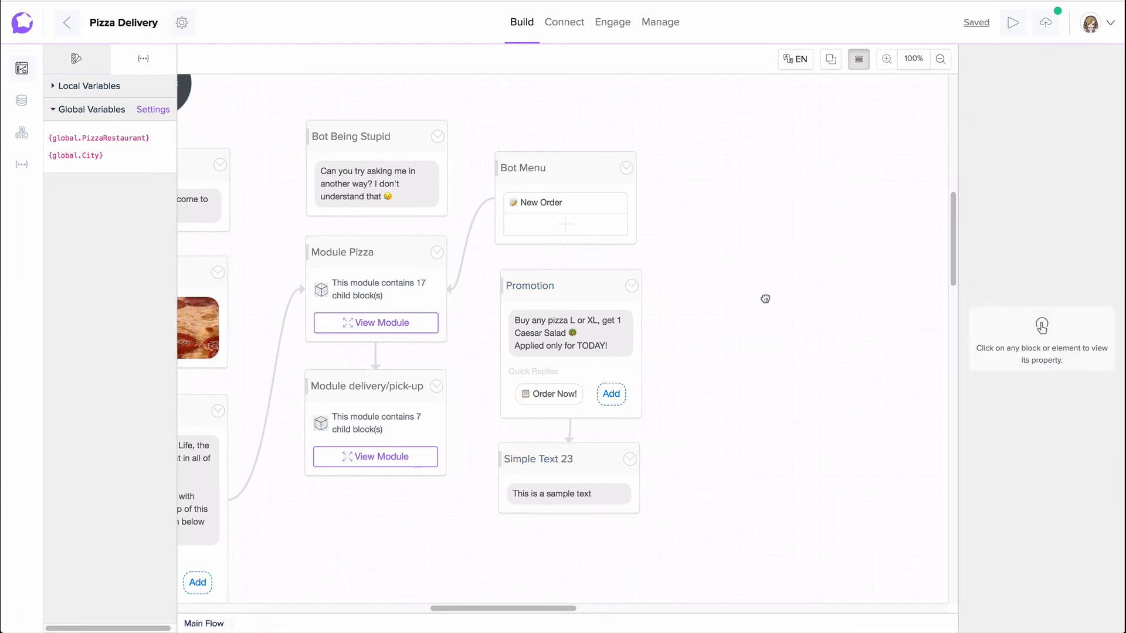
drag(765, 299, 779, 305)
Step: Display the main flow's block outline with Promotion selected and jump from it to the Welcome block
click(574, 299)
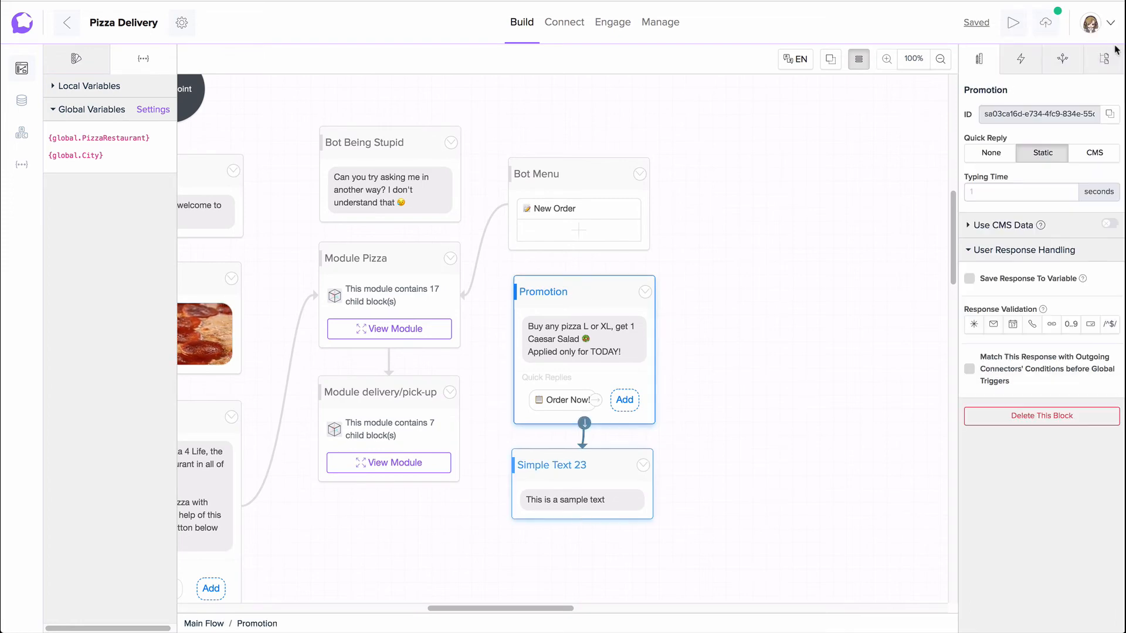
click(1104, 59)
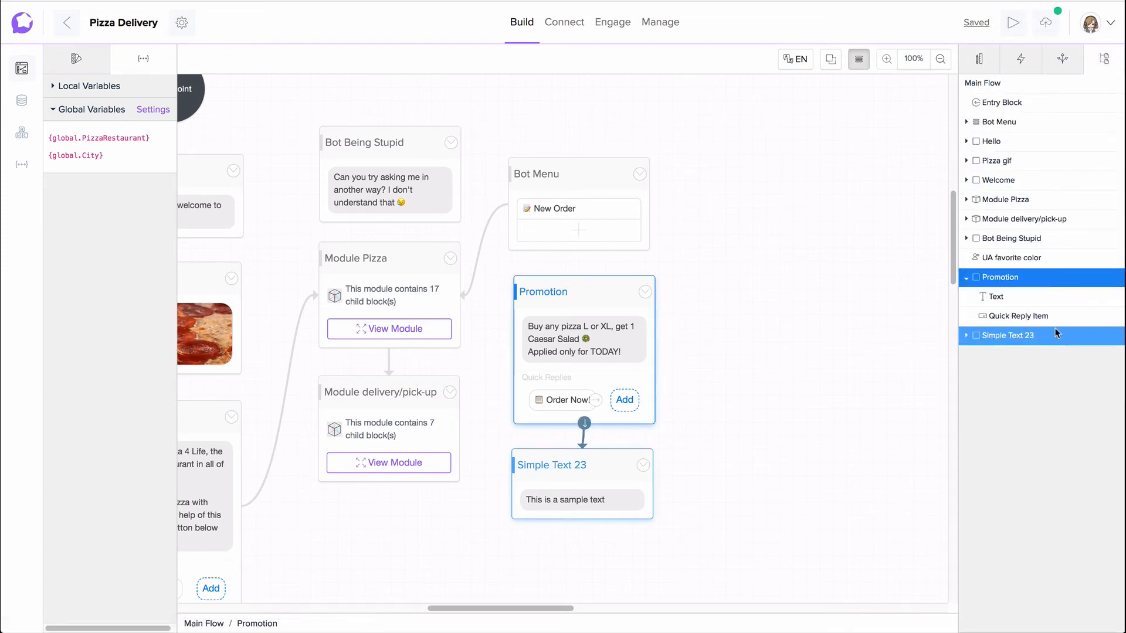
click(995, 182)
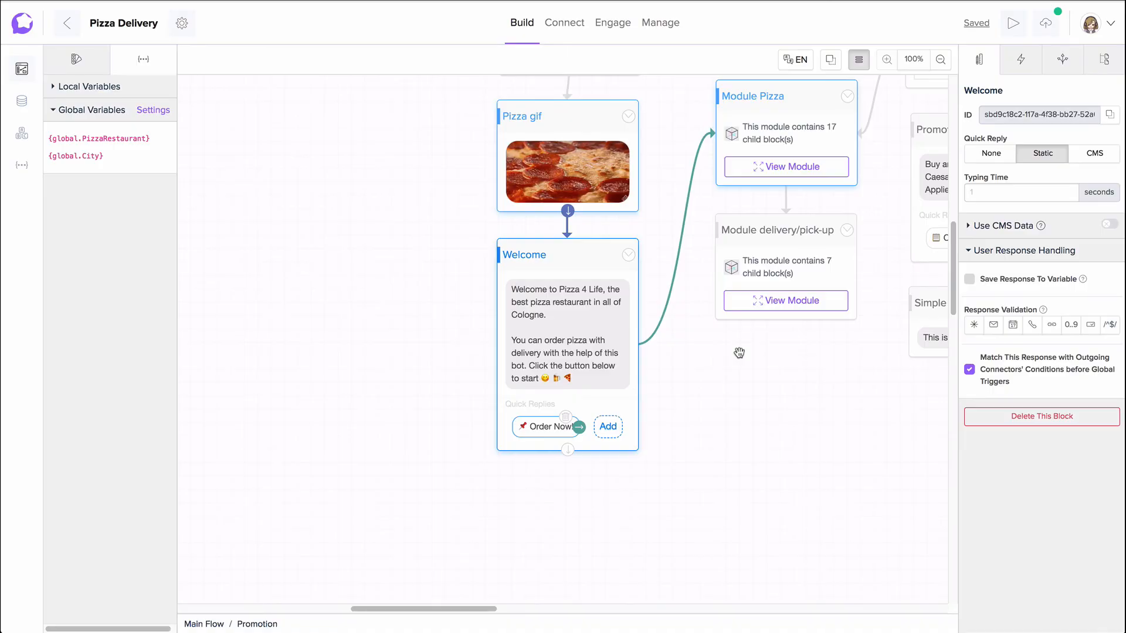
click(739, 352)
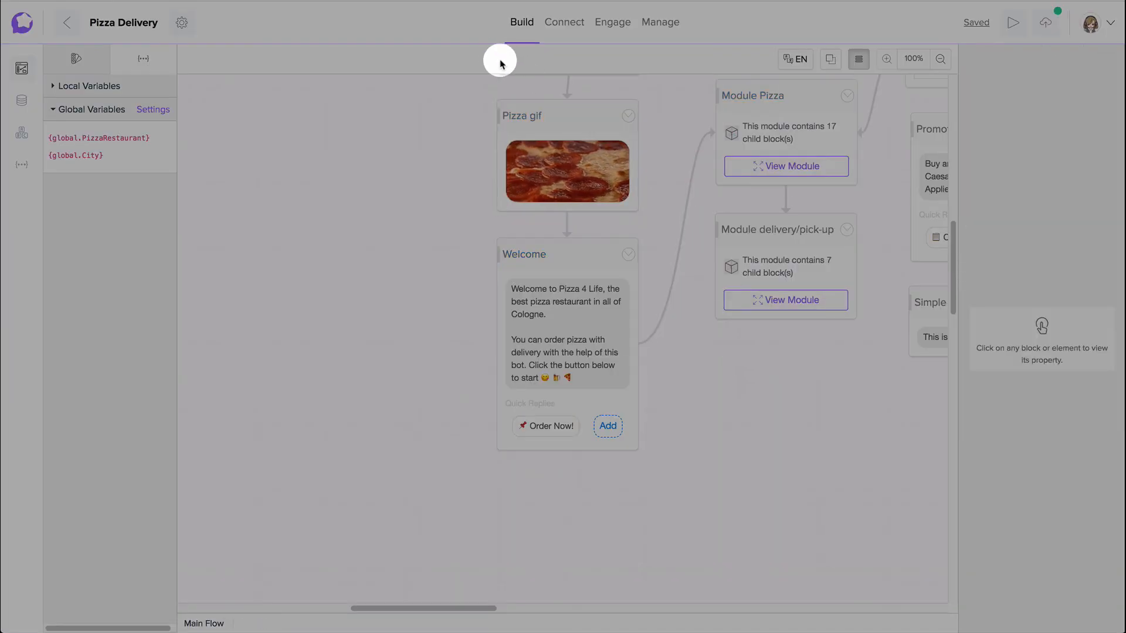
Step: Check the available editing languages and shift the Welcome block slightly while block transparency is temporarily switched on
click(798, 61)
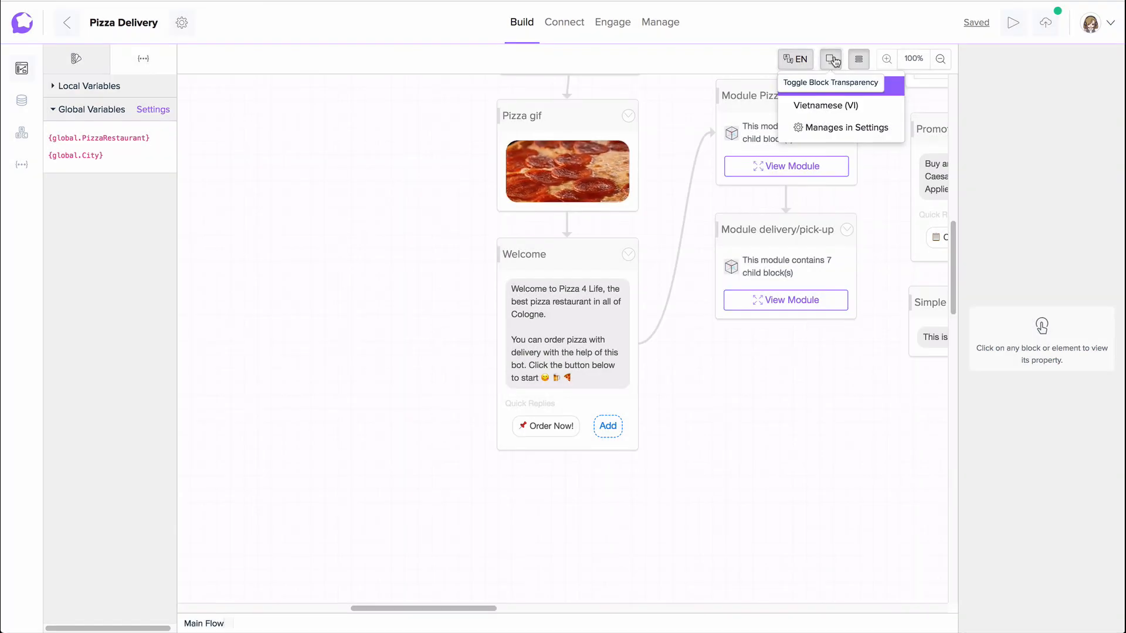
click(835, 61)
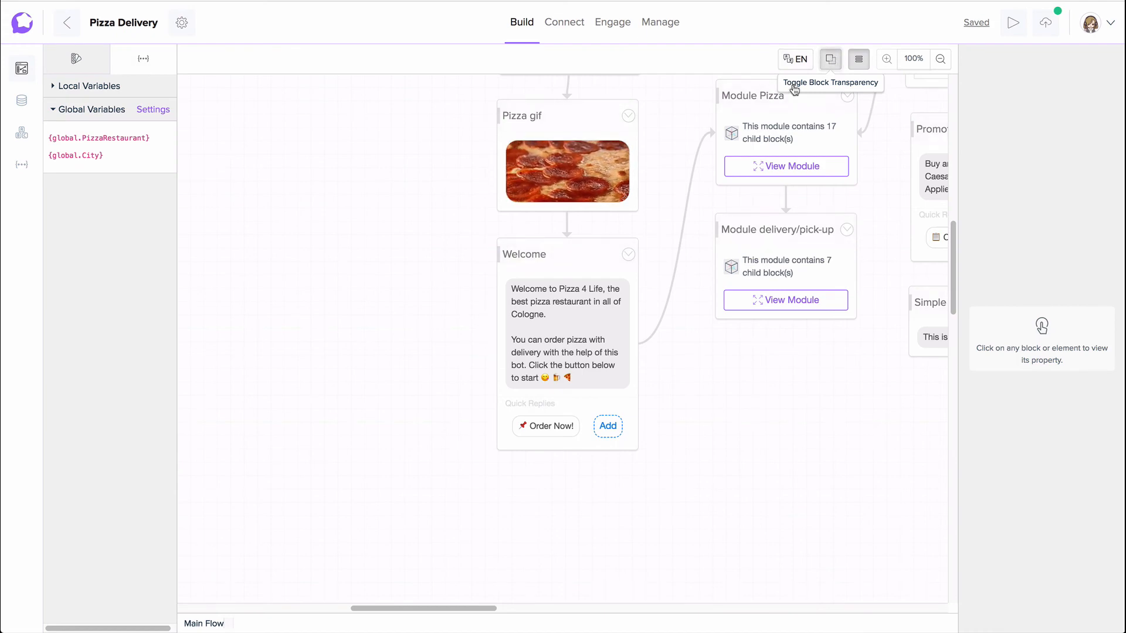
mouse_move(565, 263)
mouse_down()
mouse_move(728, 265)
mouse_move(779, 270)
mouse_move(749, 276)
mouse_move(782, 280)
mouse_move(697, 268)
mouse_move(573, 276)
mouse_move(547, 262)
mouse_move(563, 267)
mouse_up()
click(832, 60)
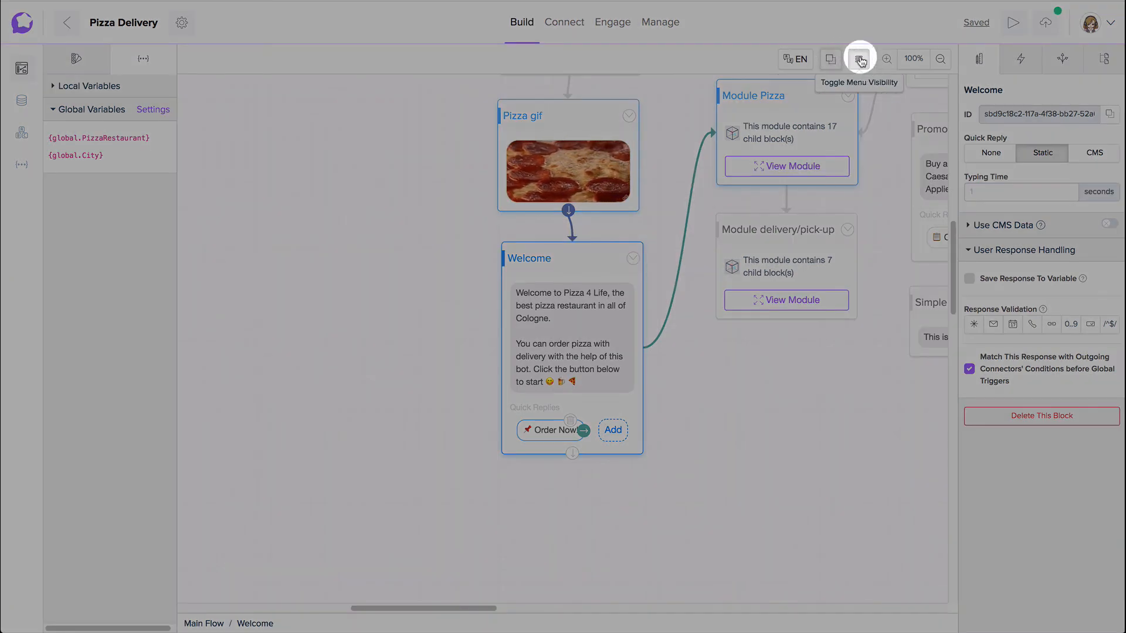
Step: Toggle the Bot Menu block's visibility off and on twice, leaving it shown
click(861, 58)
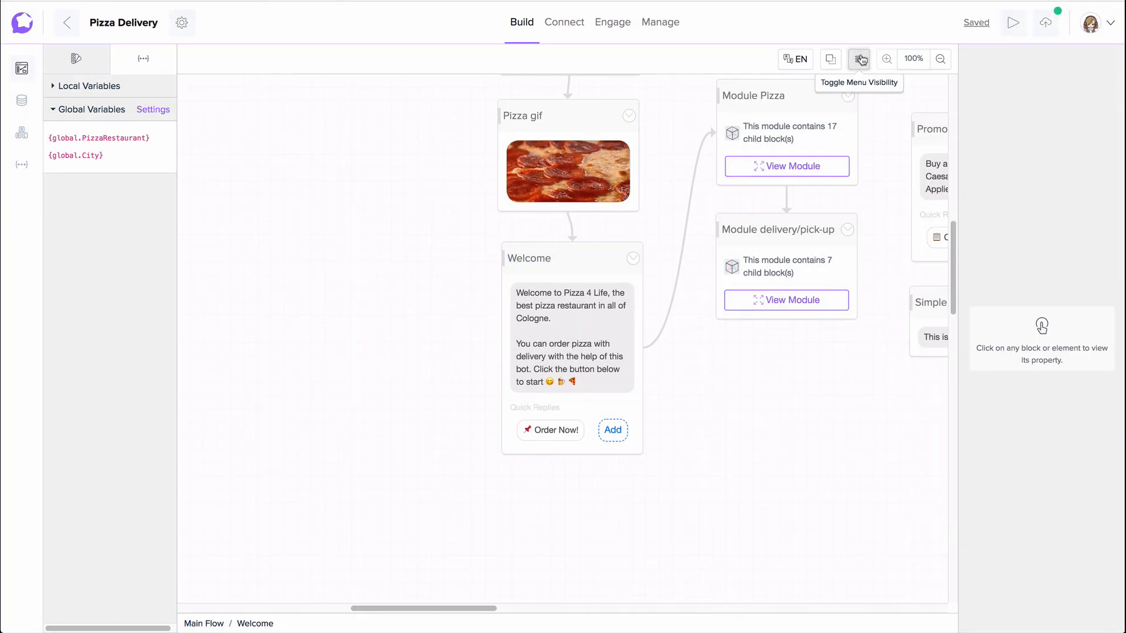
drag(885, 101, 691, 251)
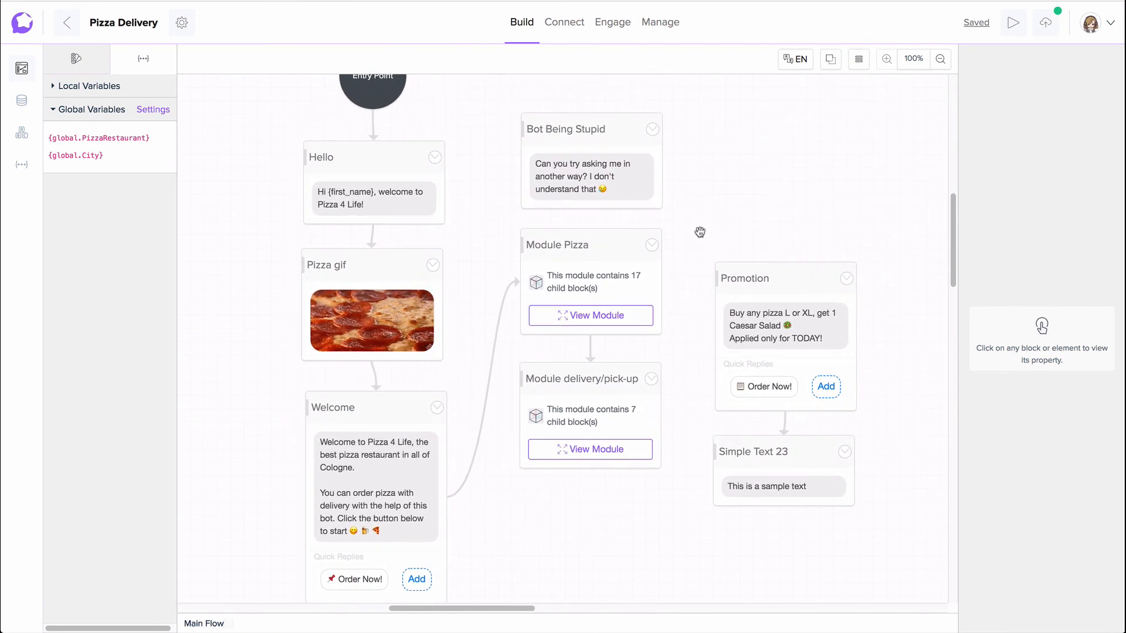
click(859, 59)
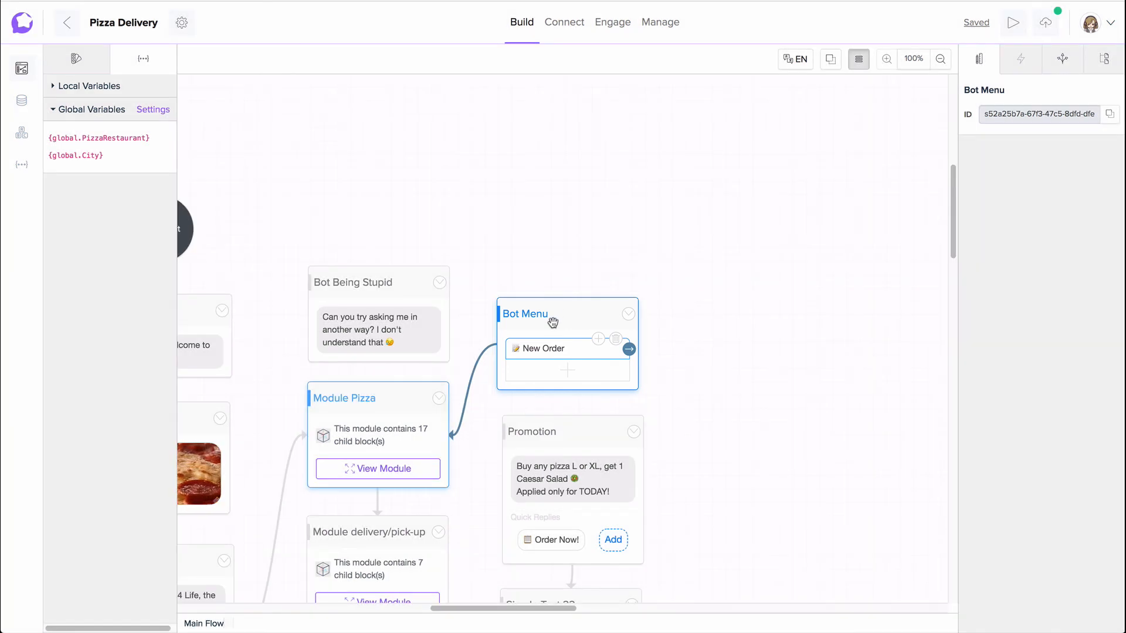
click(859, 59)
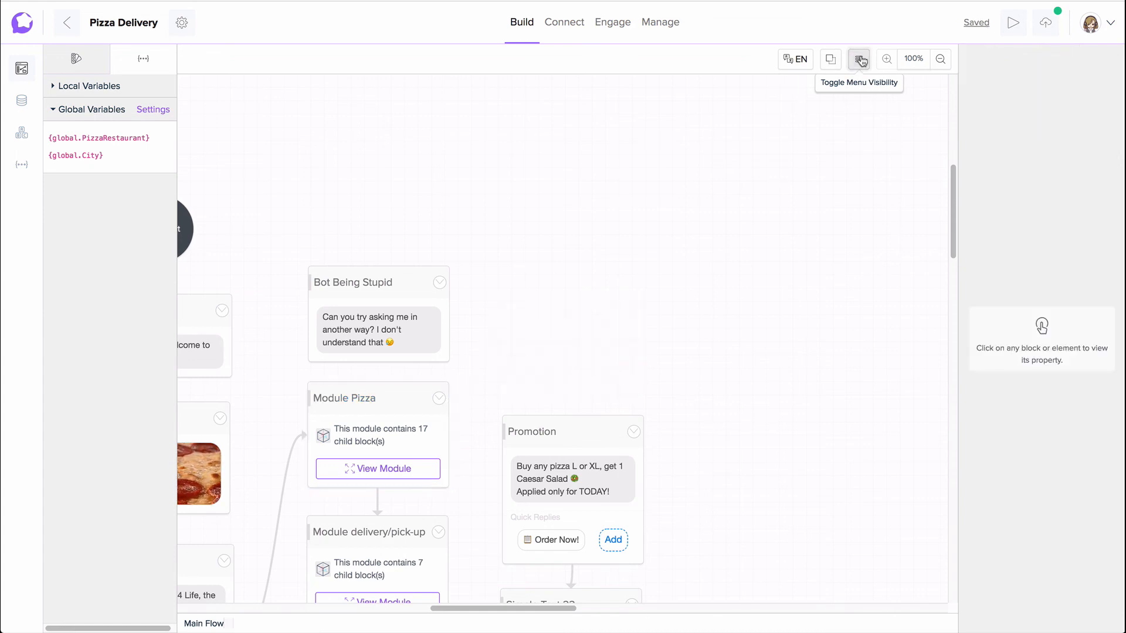
click(860, 60)
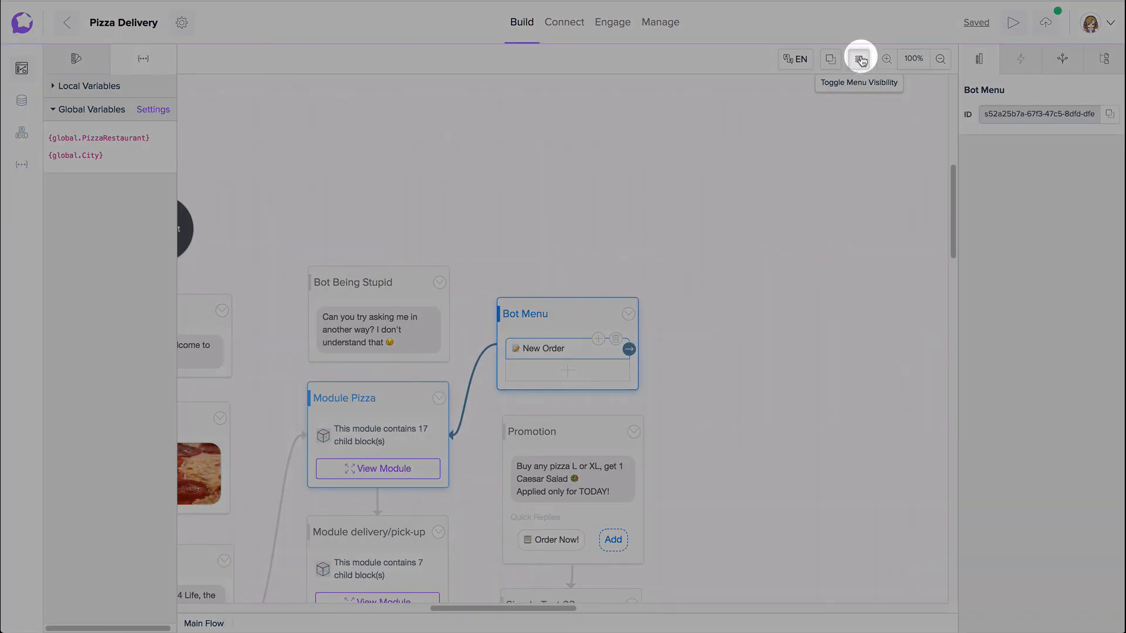
Step: Zoom the flow canvas out to 80% and return it to 100%
click(941, 59)
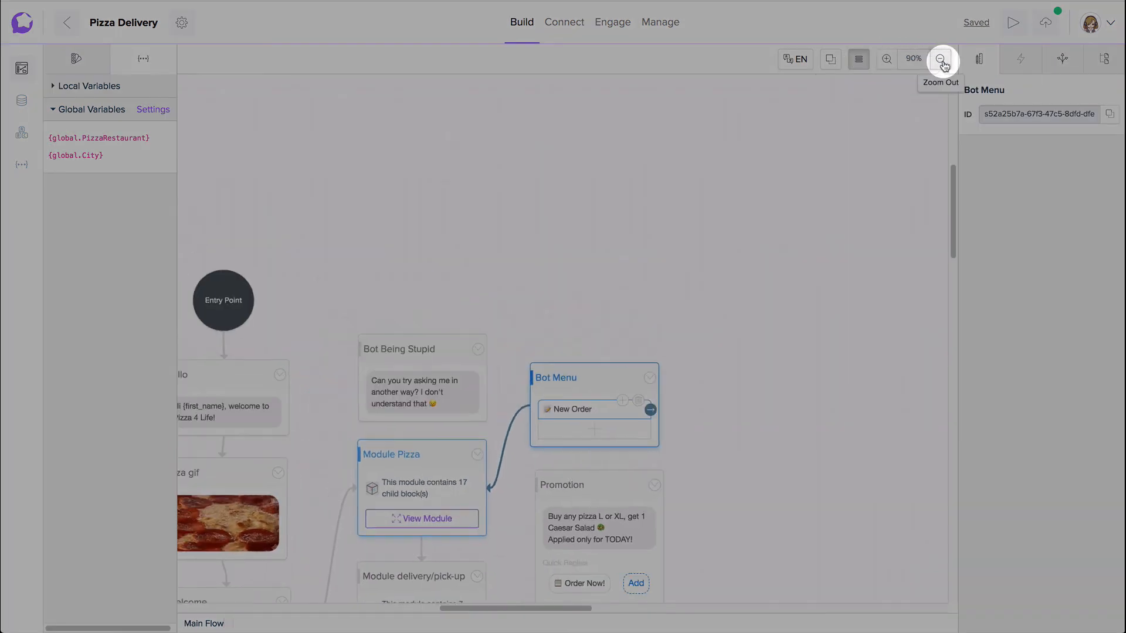
drag(801, 231, 901, 120)
click(939, 58)
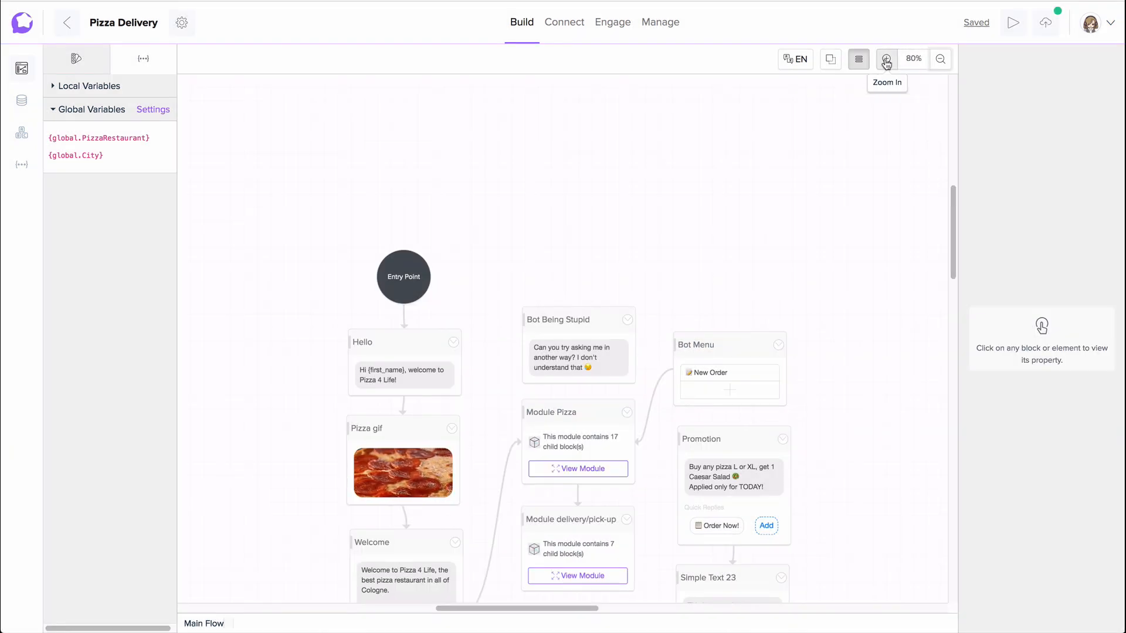
click(886, 59)
click(887, 60)
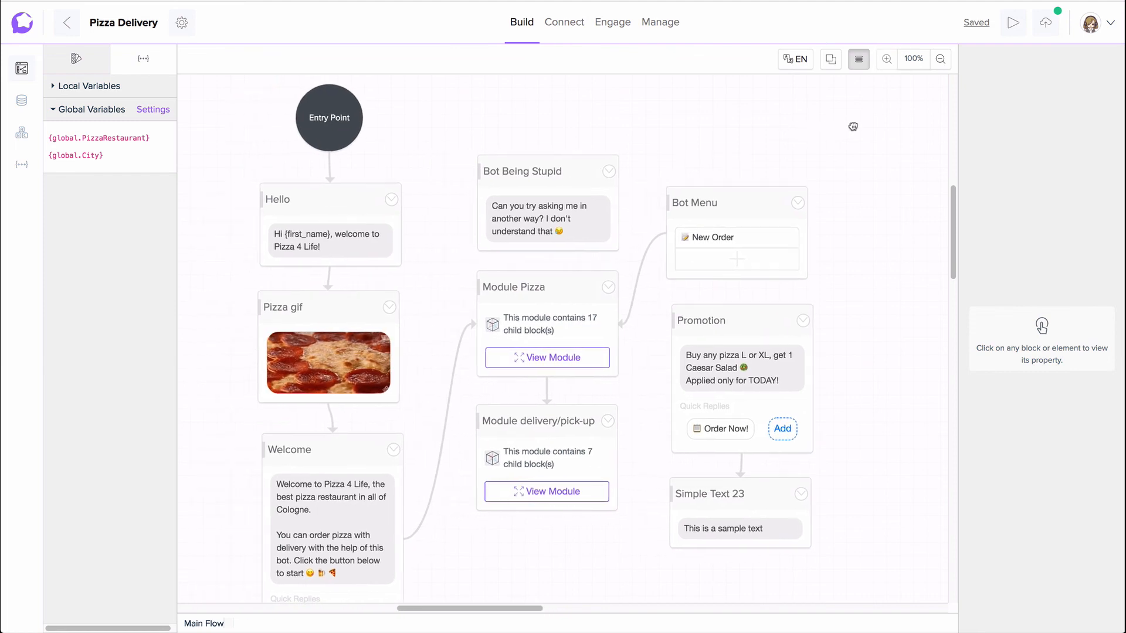
drag(854, 132, 856, 133)
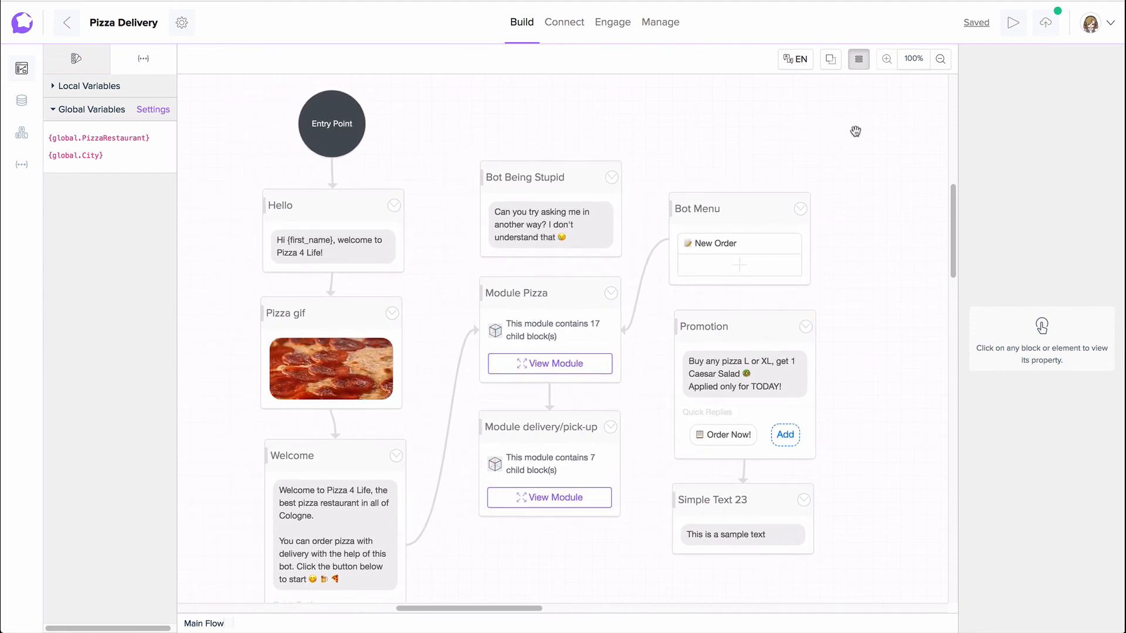